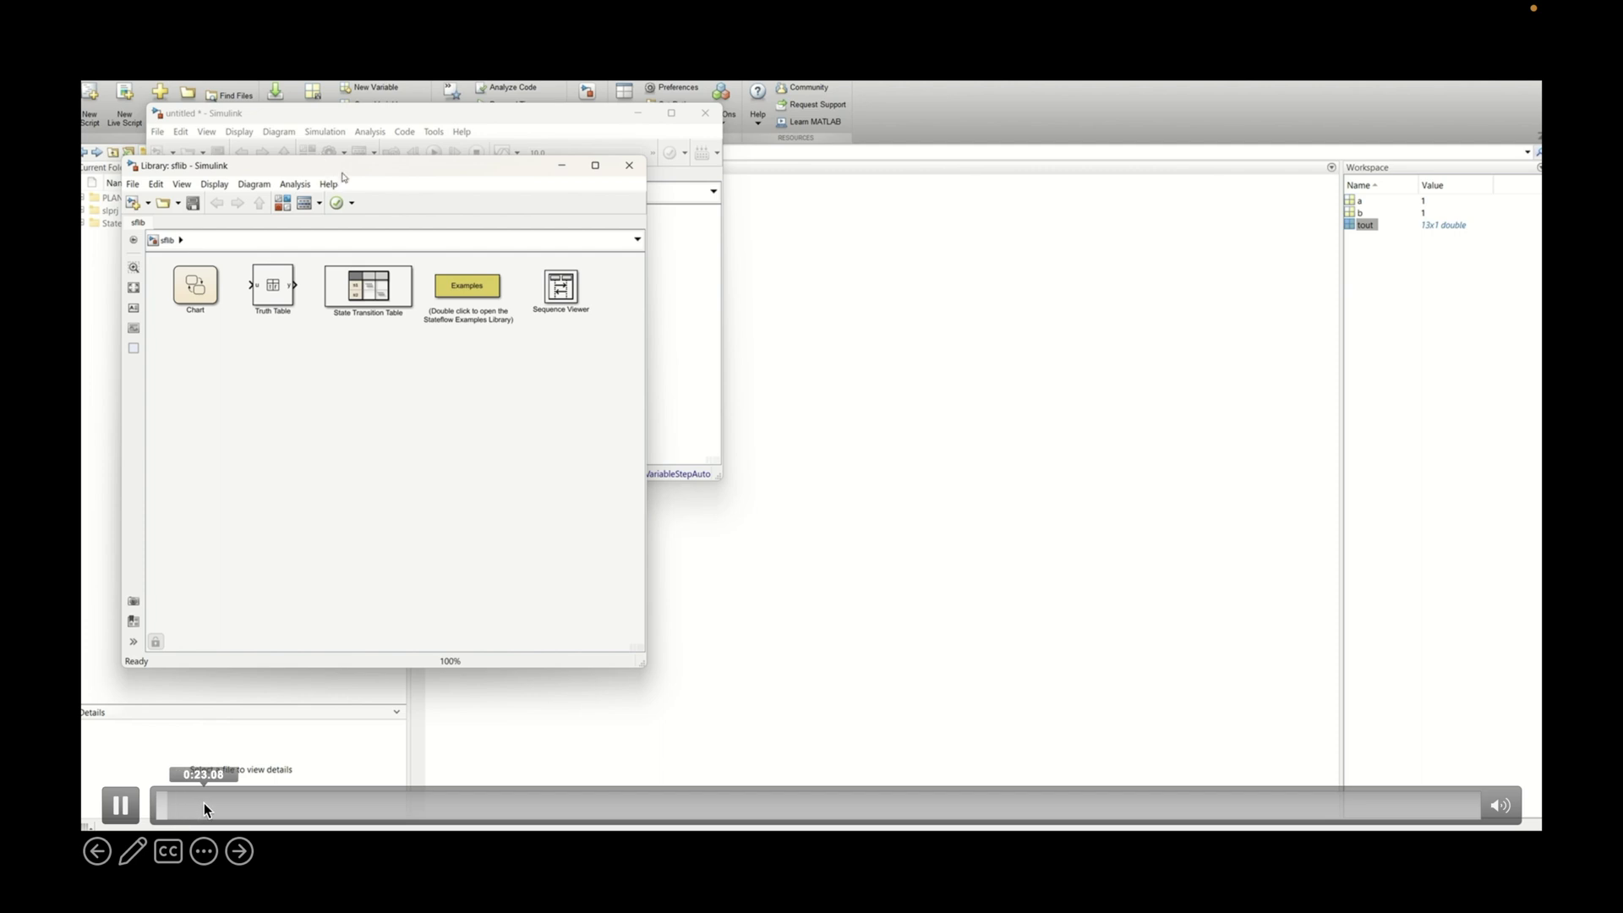
{"action": "left_click", "coordinate": [205, 803]}
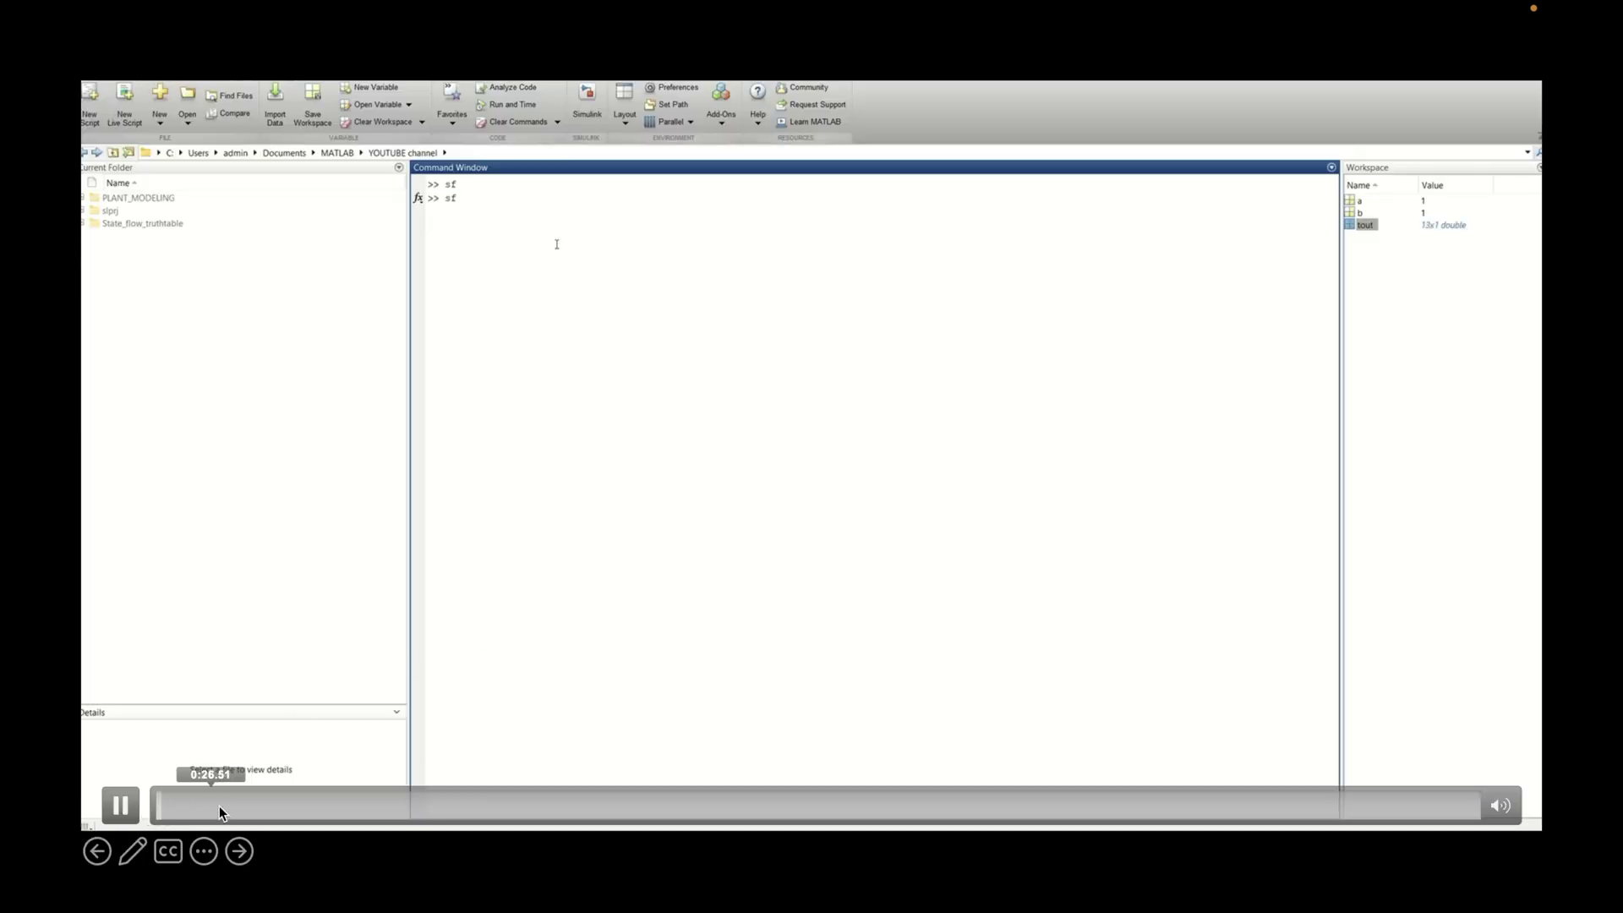
{"action": "left_click", "coordinate": [198, 806]}
{"action": "key", "text": "space"}
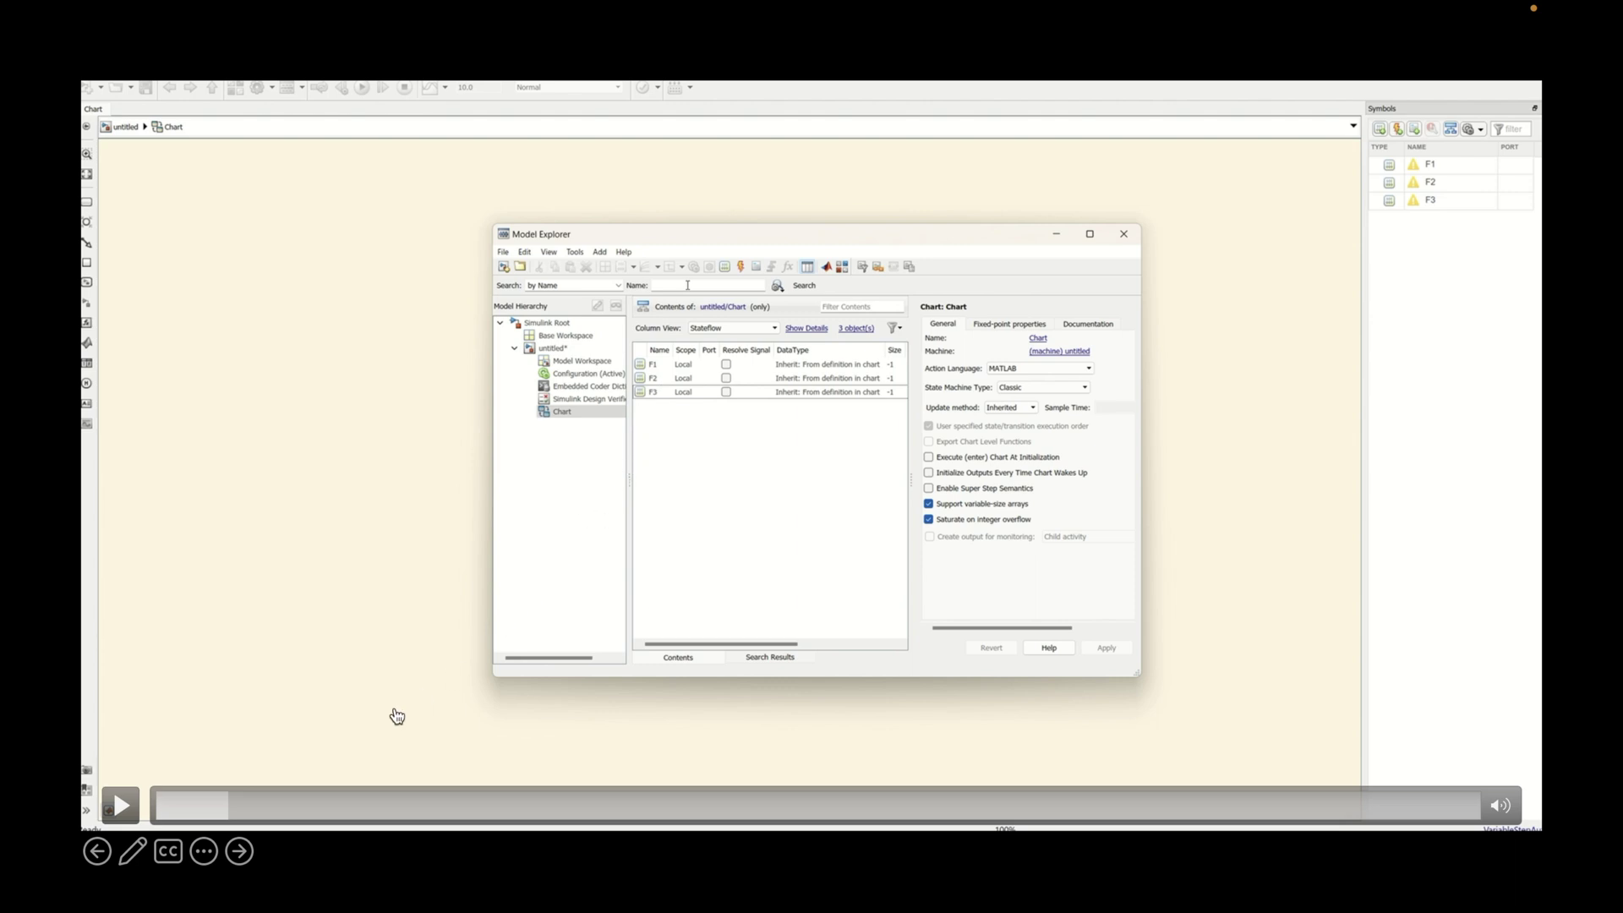
{"action": "left_click", "coordinate": [119, 806]}
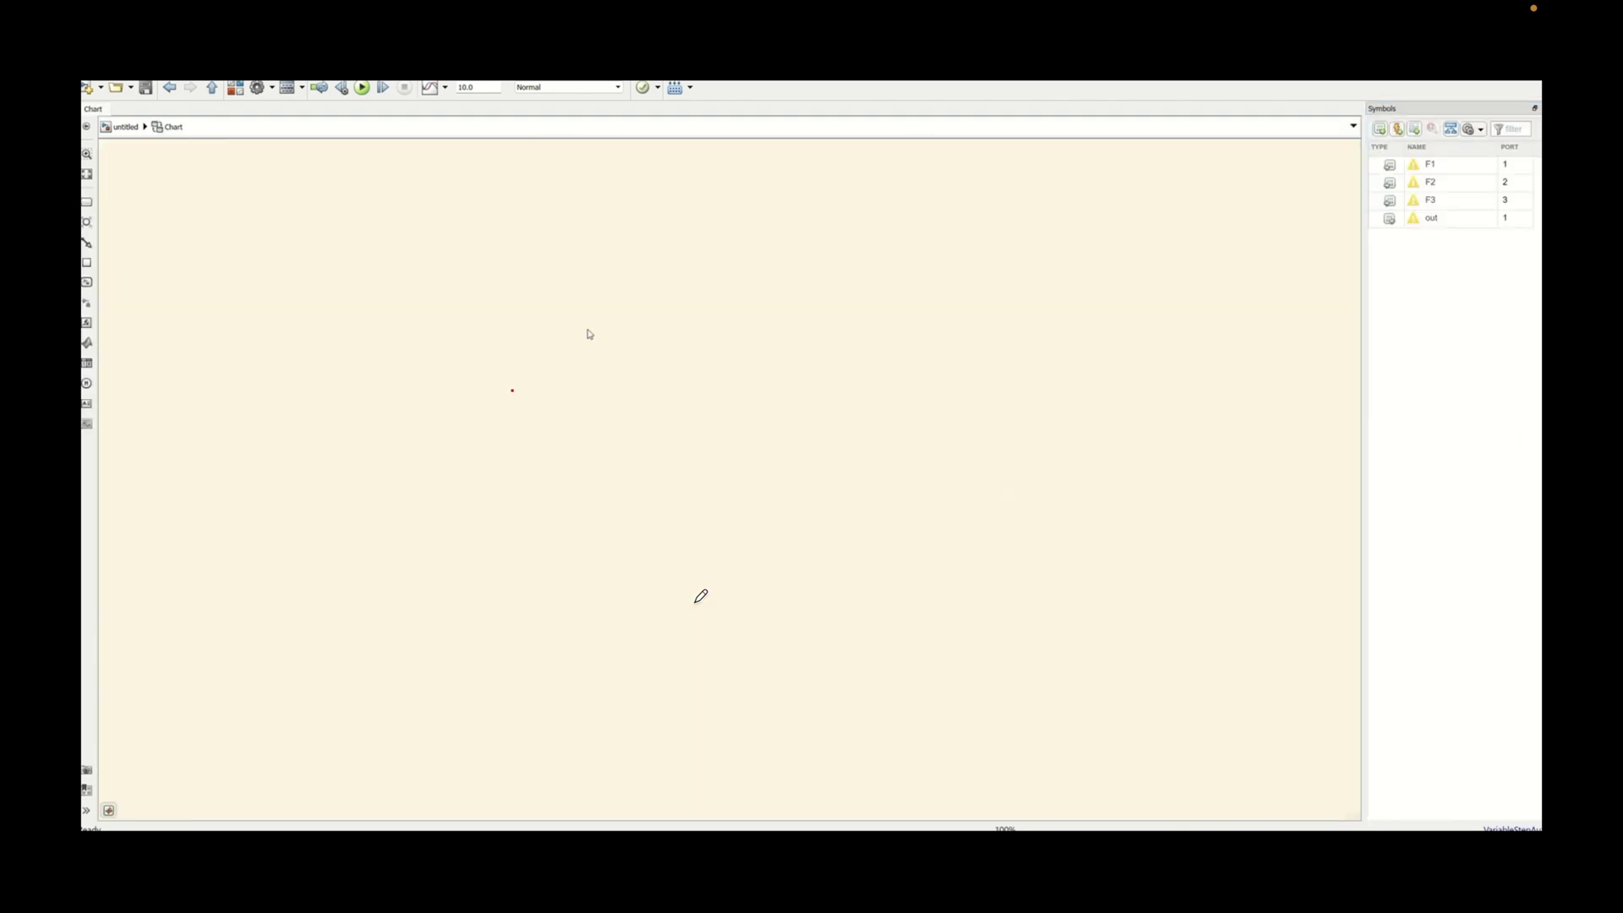
{"action": "right_click", "coordinate": [561, 525]}
{"action": "key", "text": "Escape"}
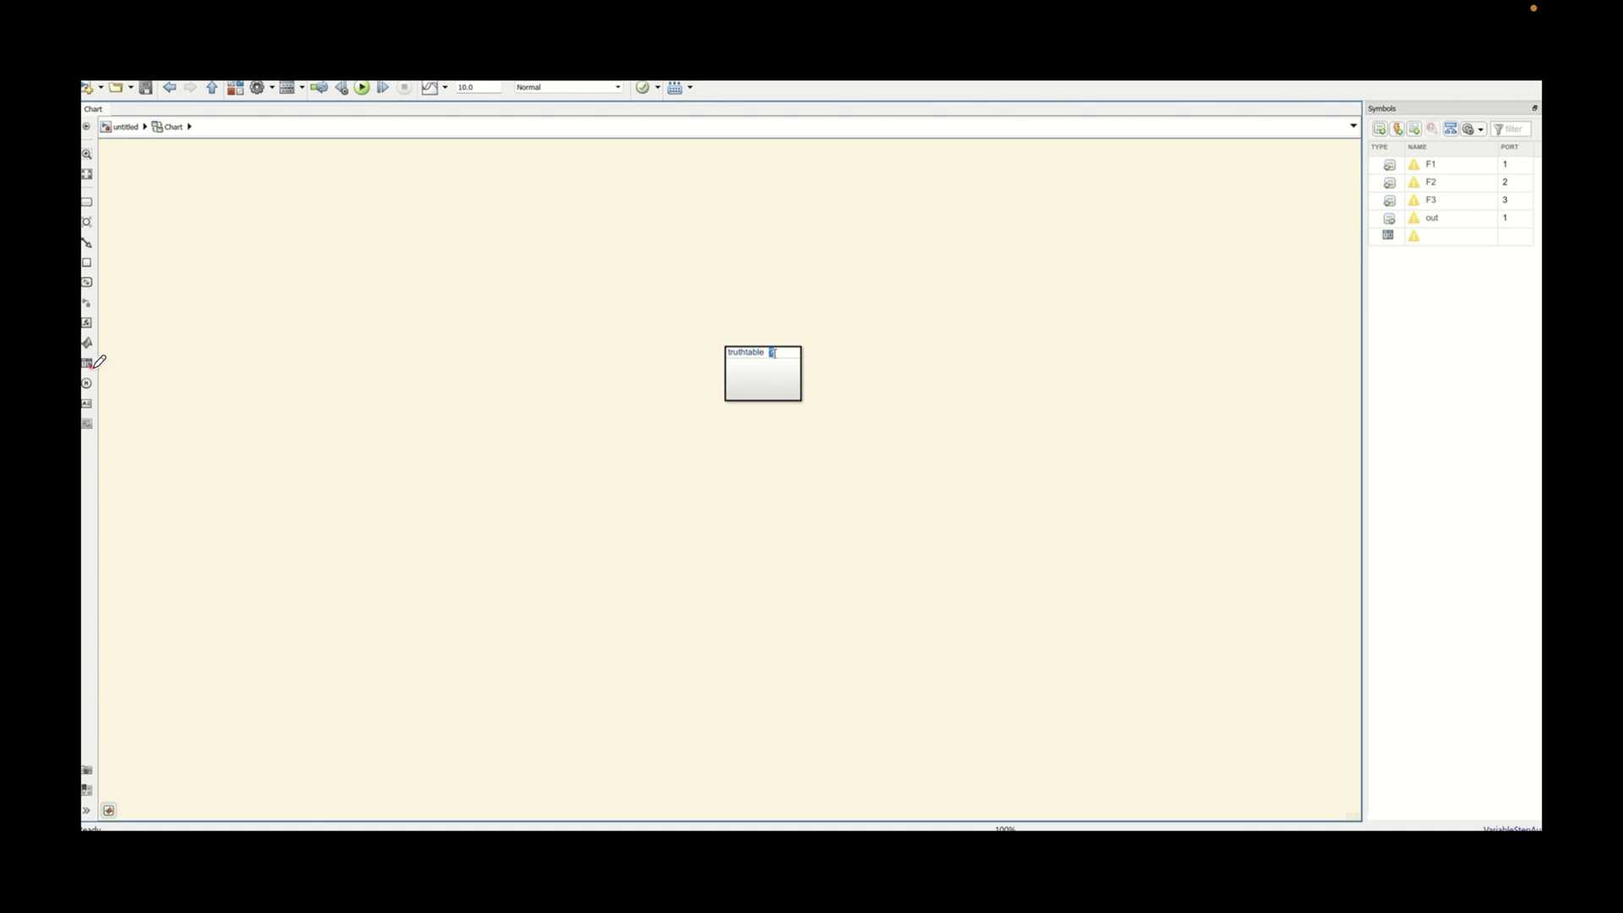
{"action": "left_click_drag", "start_coordinate": [94, 368], "coordinate": [117, 352]}
{"action": "right_click", "coordinate": [418, 466]}
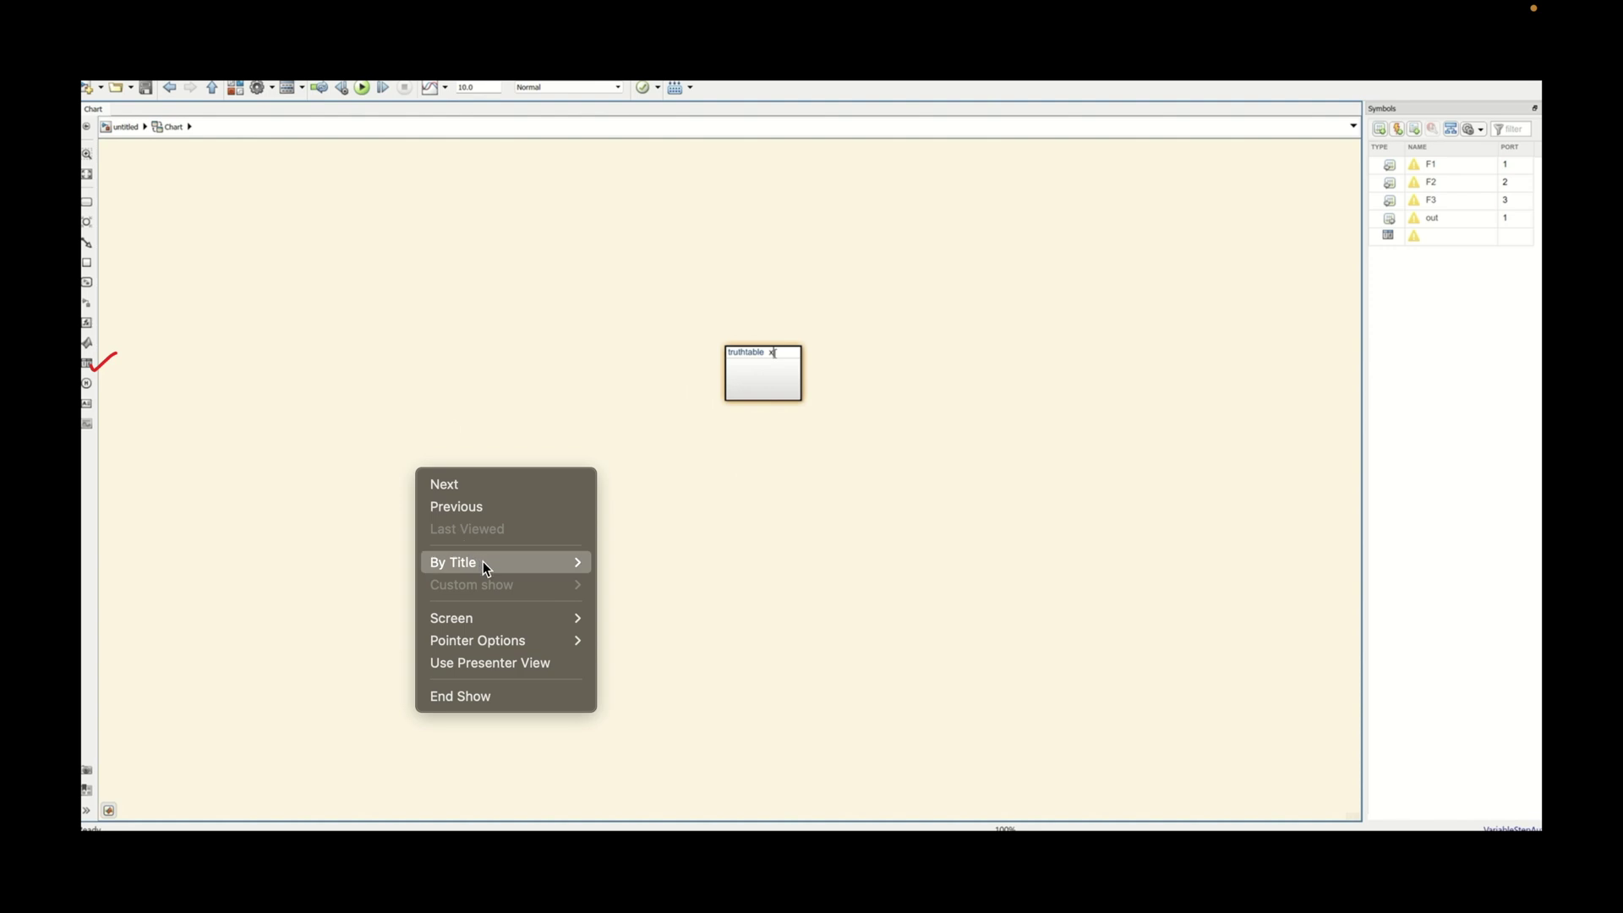
{"action": "mouse_move", "coordinate": [488, 647]}
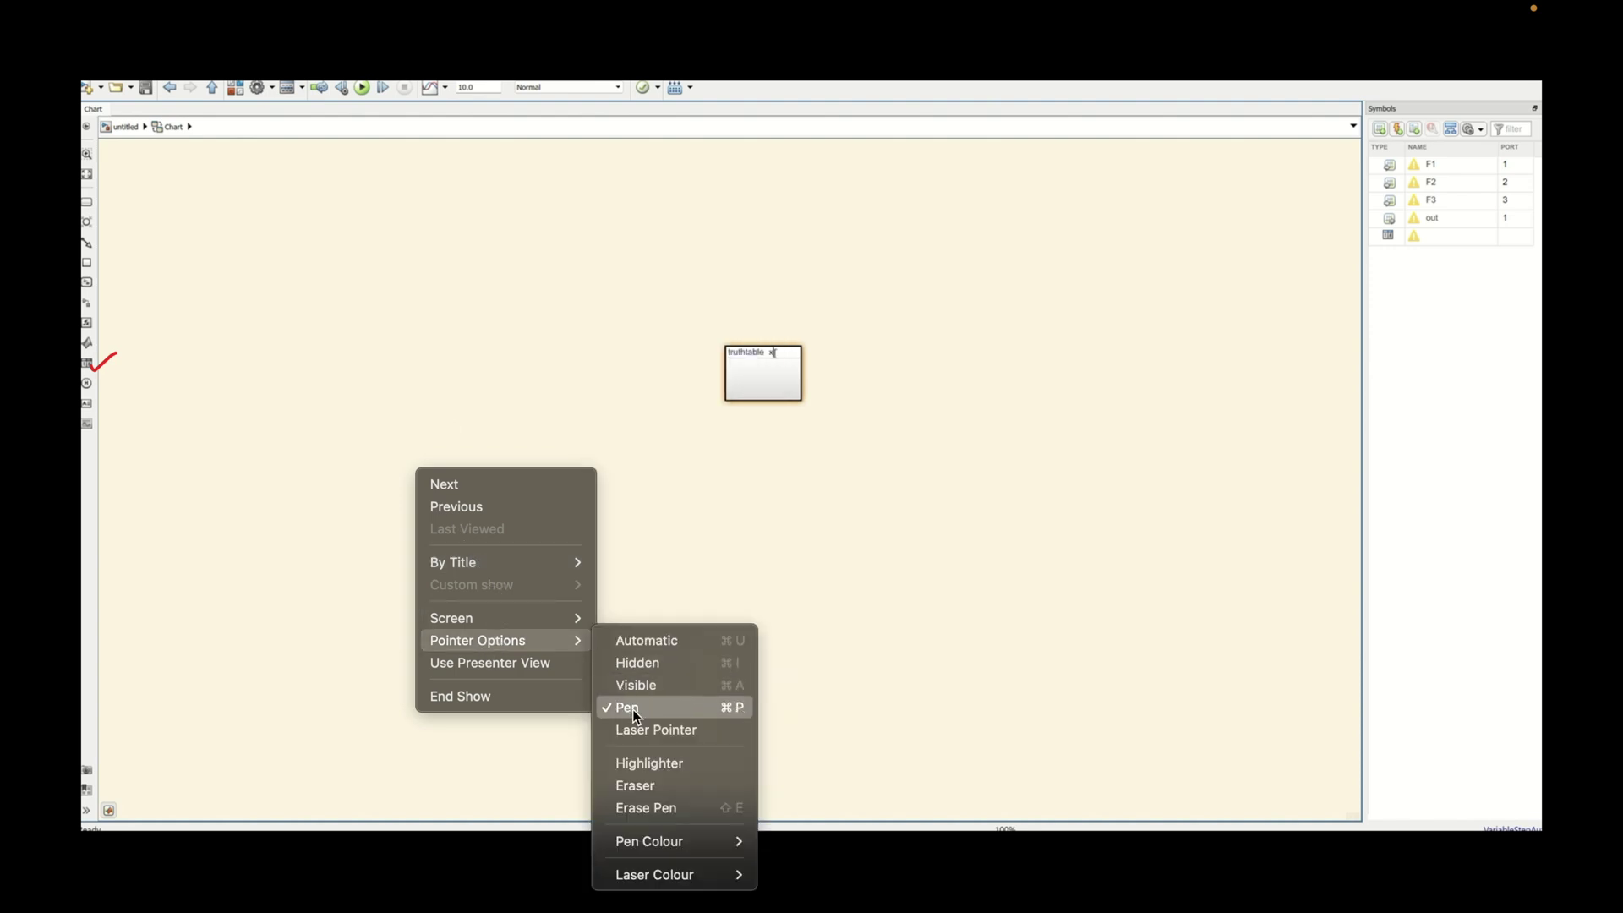
{"action": "left_click", "coordinate": [660, 757]}
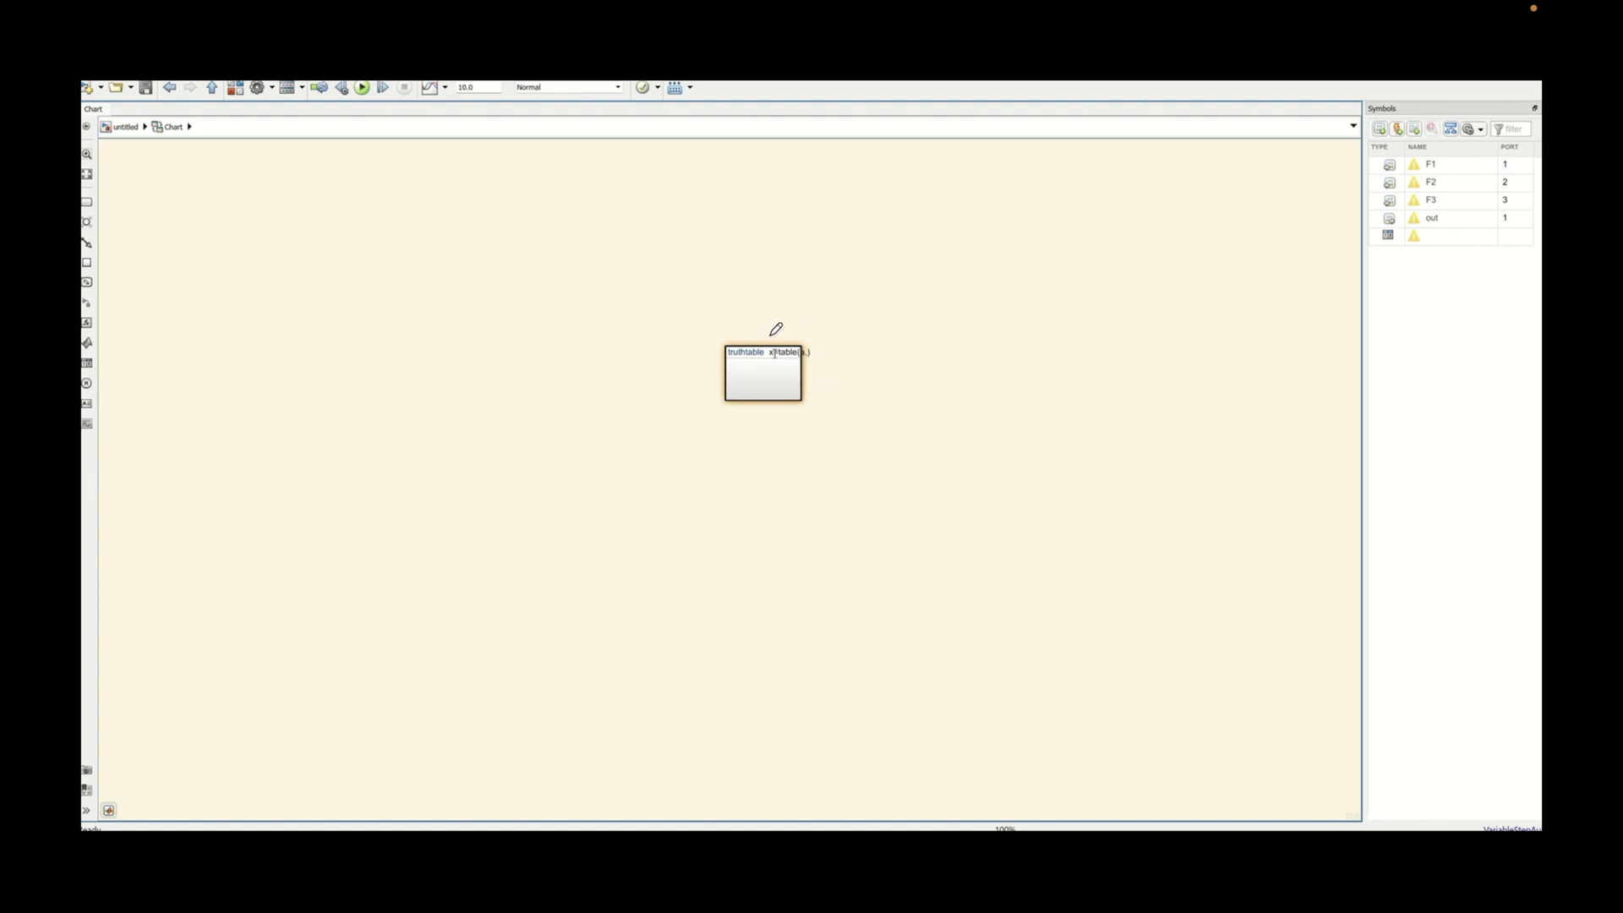
{"action": "mouse_move", "coordinate": [798, 284]}
{"action": "left_mouse_down"}
{"action": "mouse_move", "coordinate": [823, 307]}
{"action": "mouse_move", "coordinate": [797, 309]}
{"action": "mouse_move", "coordinate": [864, 290]}
{"action": "left_mouse_up"}
{"action": "left_click_drag", "start_coordinate": [849, 298], "coordinate": [927, 295]}
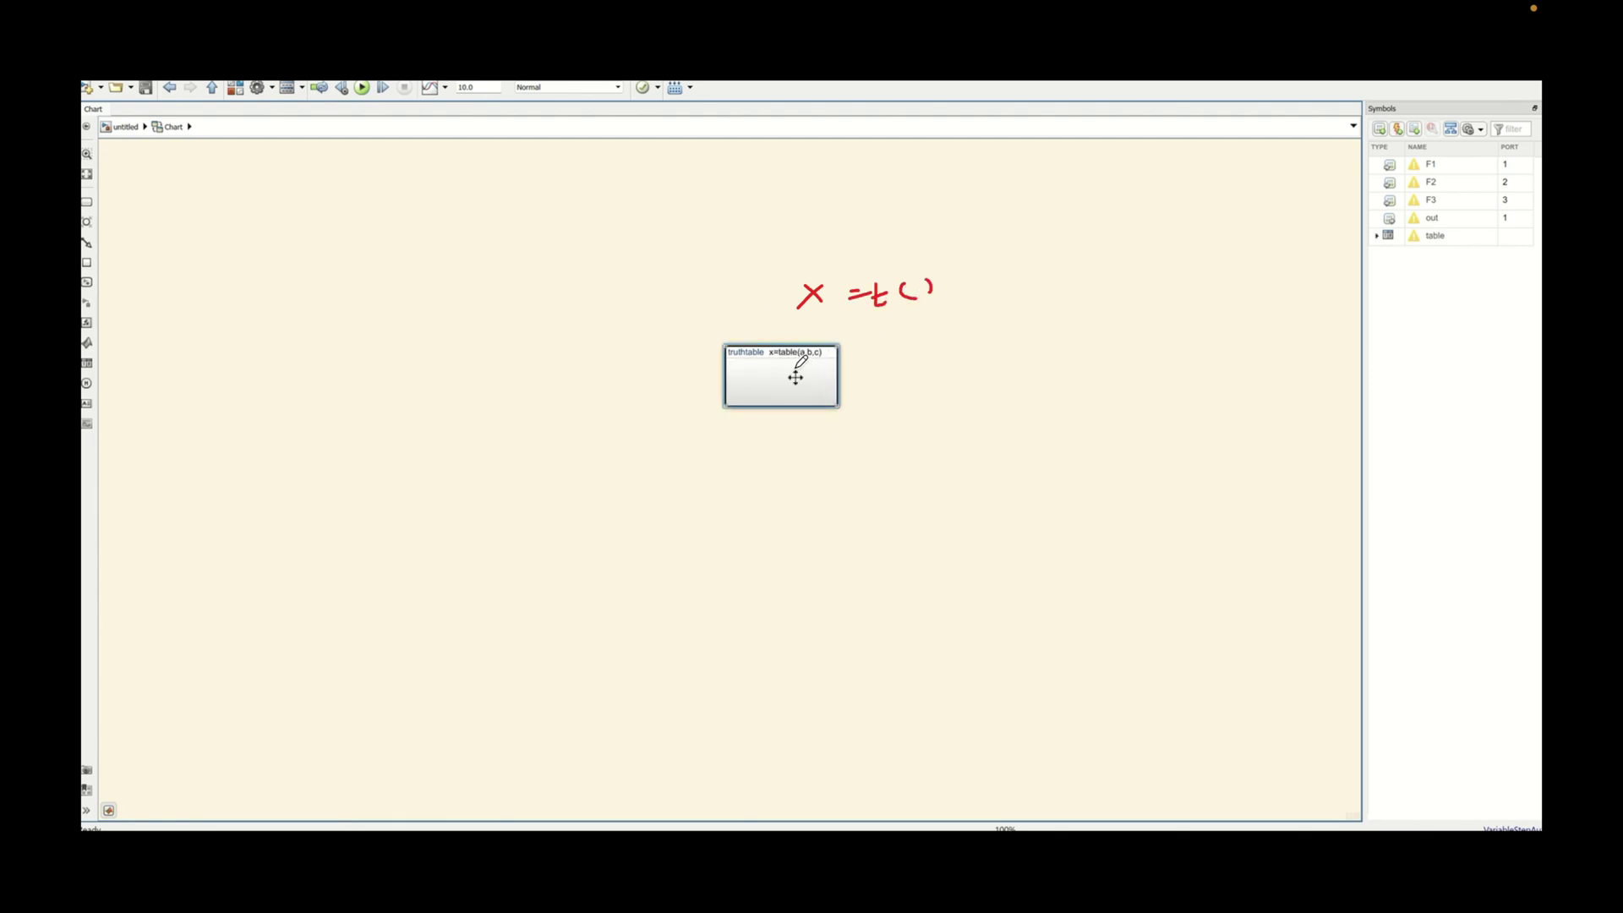
{"action": "left_click_drag", "start_coordinate": [805, 365], "coordinate": [779, 364]}
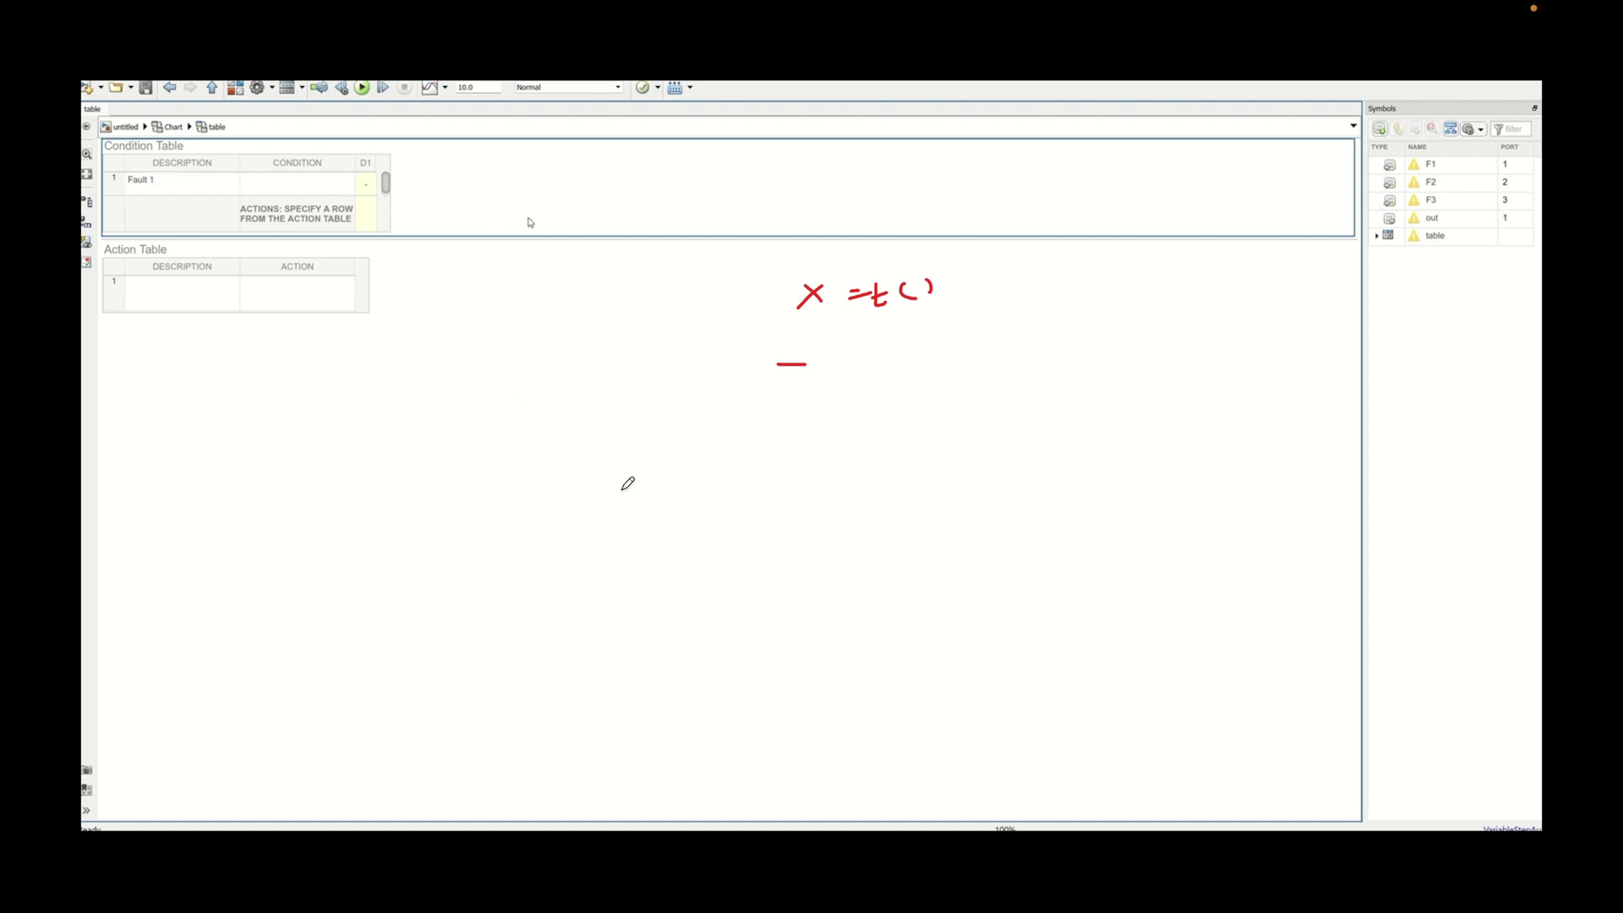
{"action": "left_click_drag", "start_coordinate": [807, 265], "coordinate": [864, 235]}
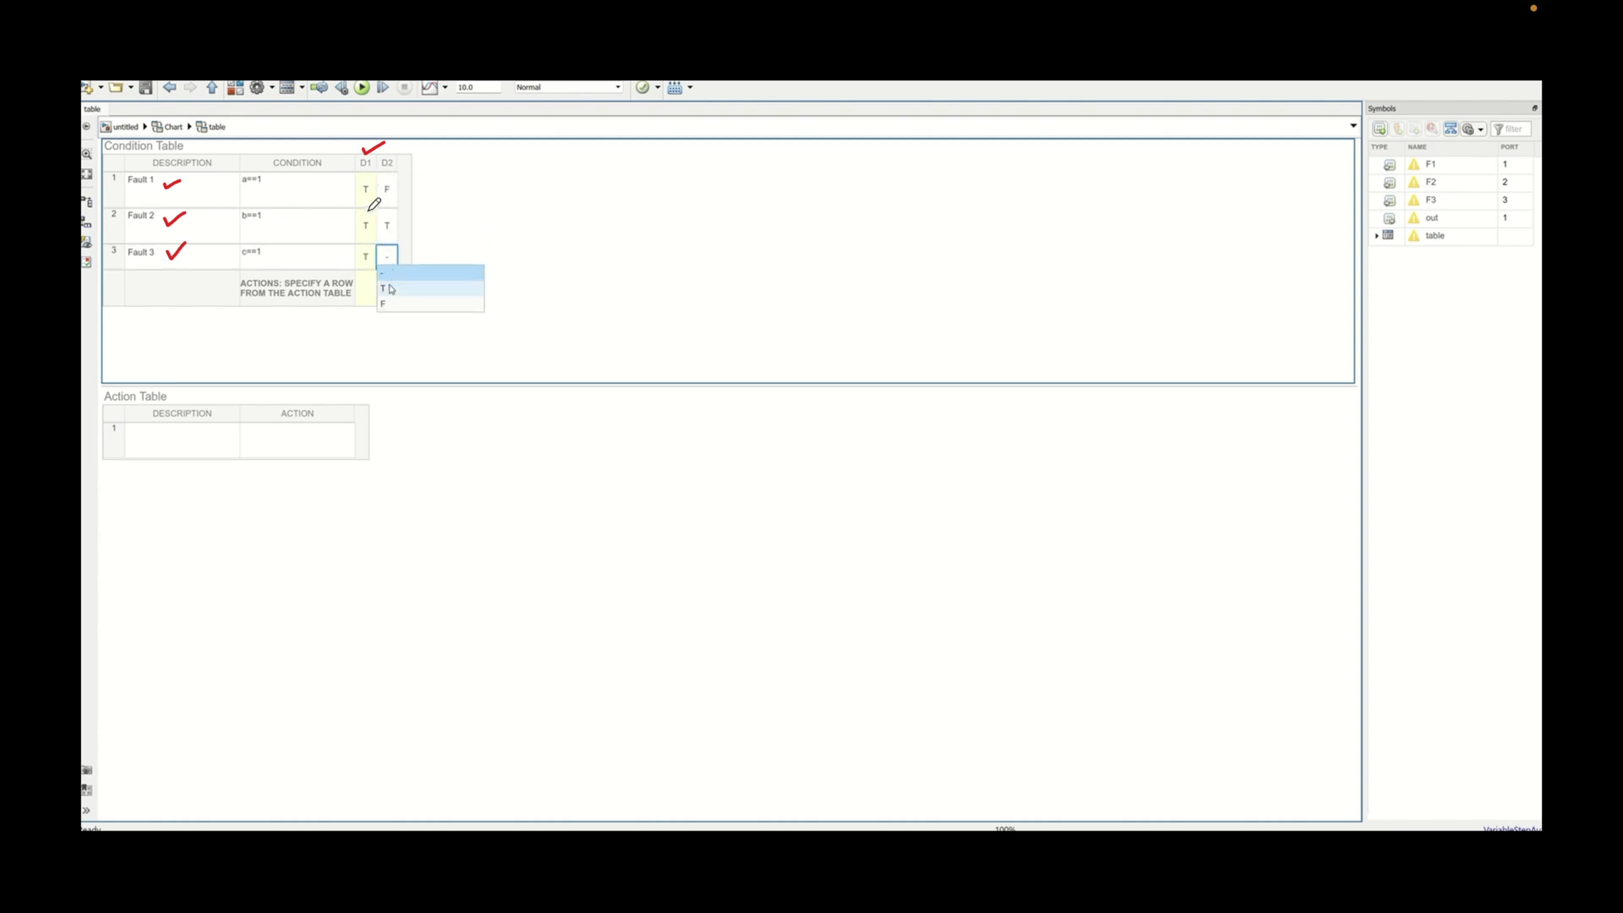
Set Fault 3 to T in decision column D2 and append a third decision column with F, F, T for Faults 1 to 3
{"action": "left_click", "coordinate": [387, 289]}
{"action": "left_click", "coordinate": [398, 186]}
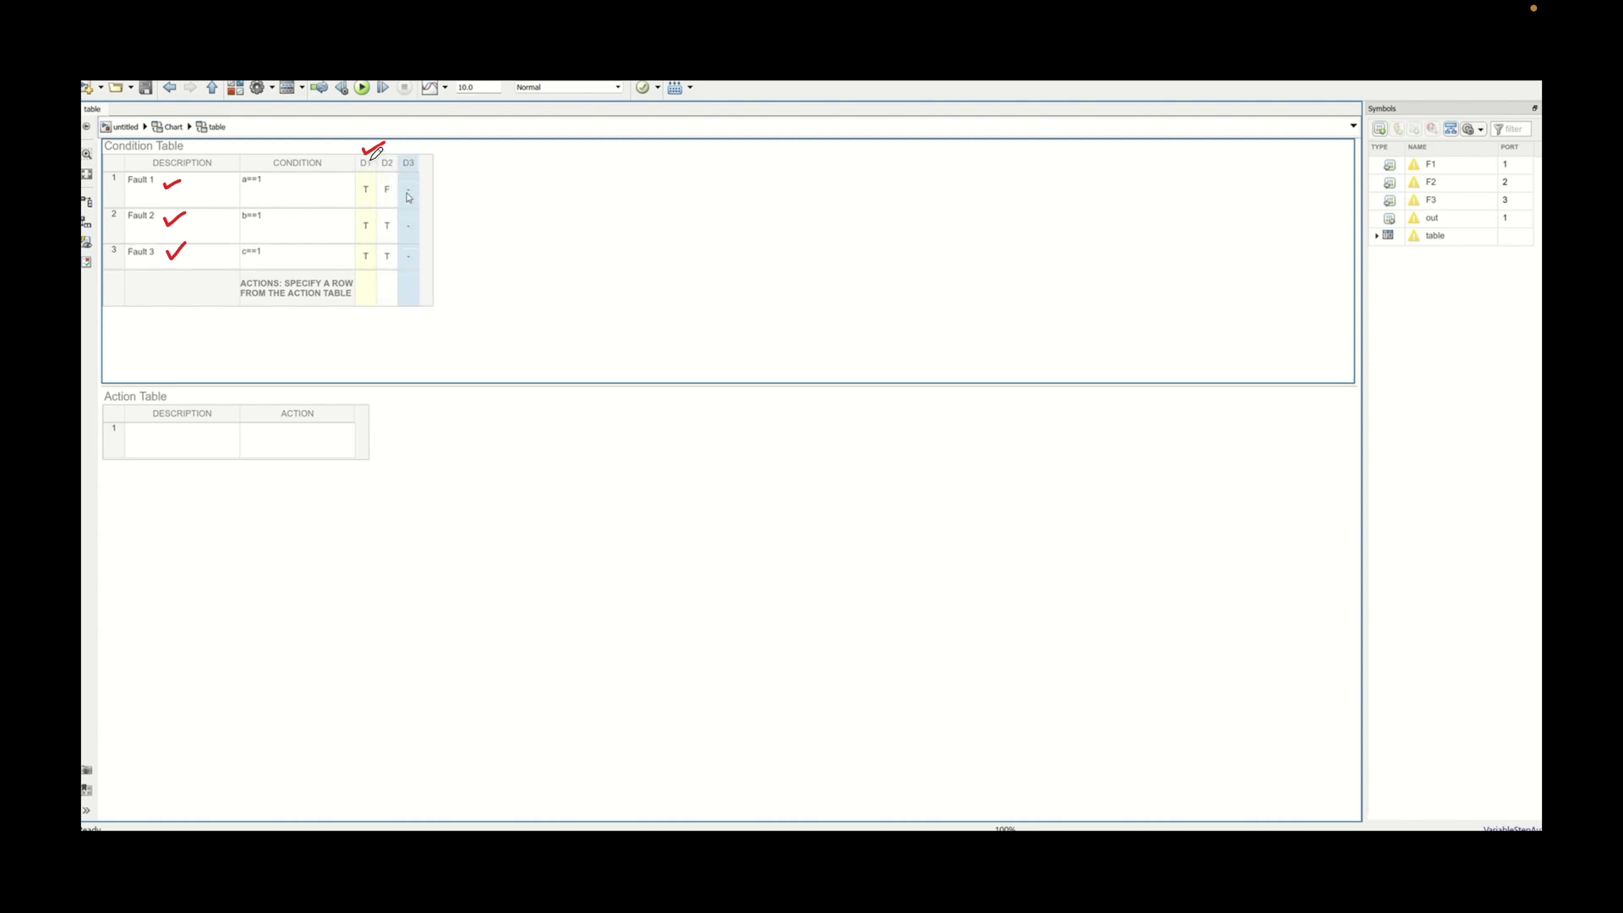
{"action": "left_click", "coordinate": [408, 187]}
{"action": "left_click", "coordinate": [413, 237]}
{"action": "left_click", "coordinate": [408, 225]}
{"action": "left_click", "coordinate": [406, 273]}
{"action": "left_click", "coordinate": [408, 256]}
{"action": "left_click", "coordinate": [414, 289]}
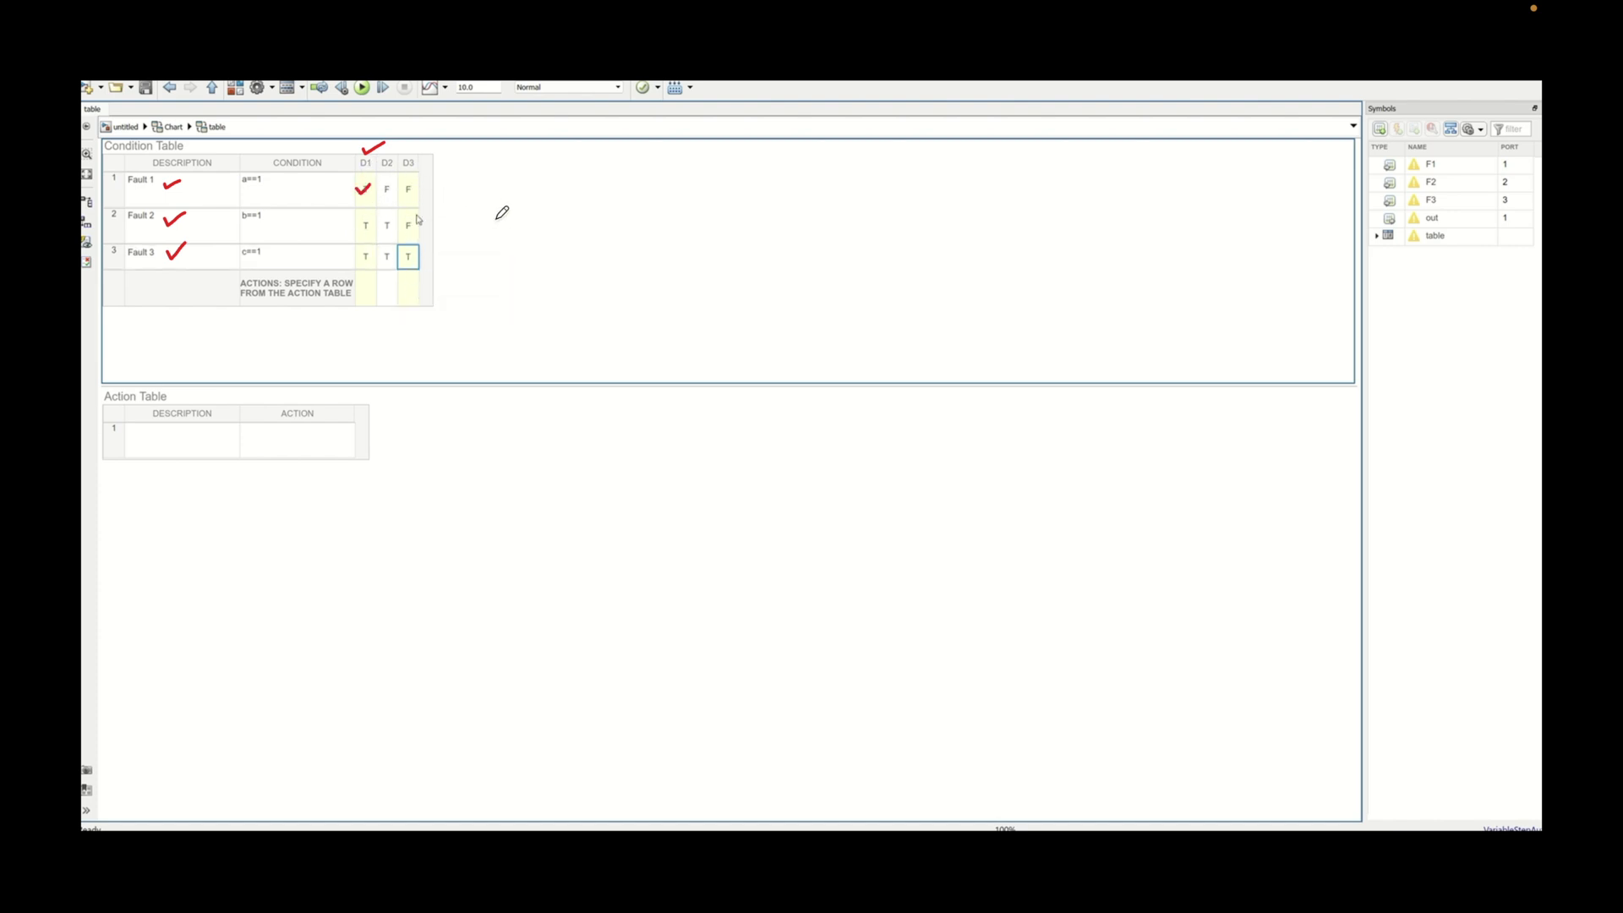
Append a fourth decision column after D3 in the condition table
{"action": "left_click", "coordinate": [411, 165]}
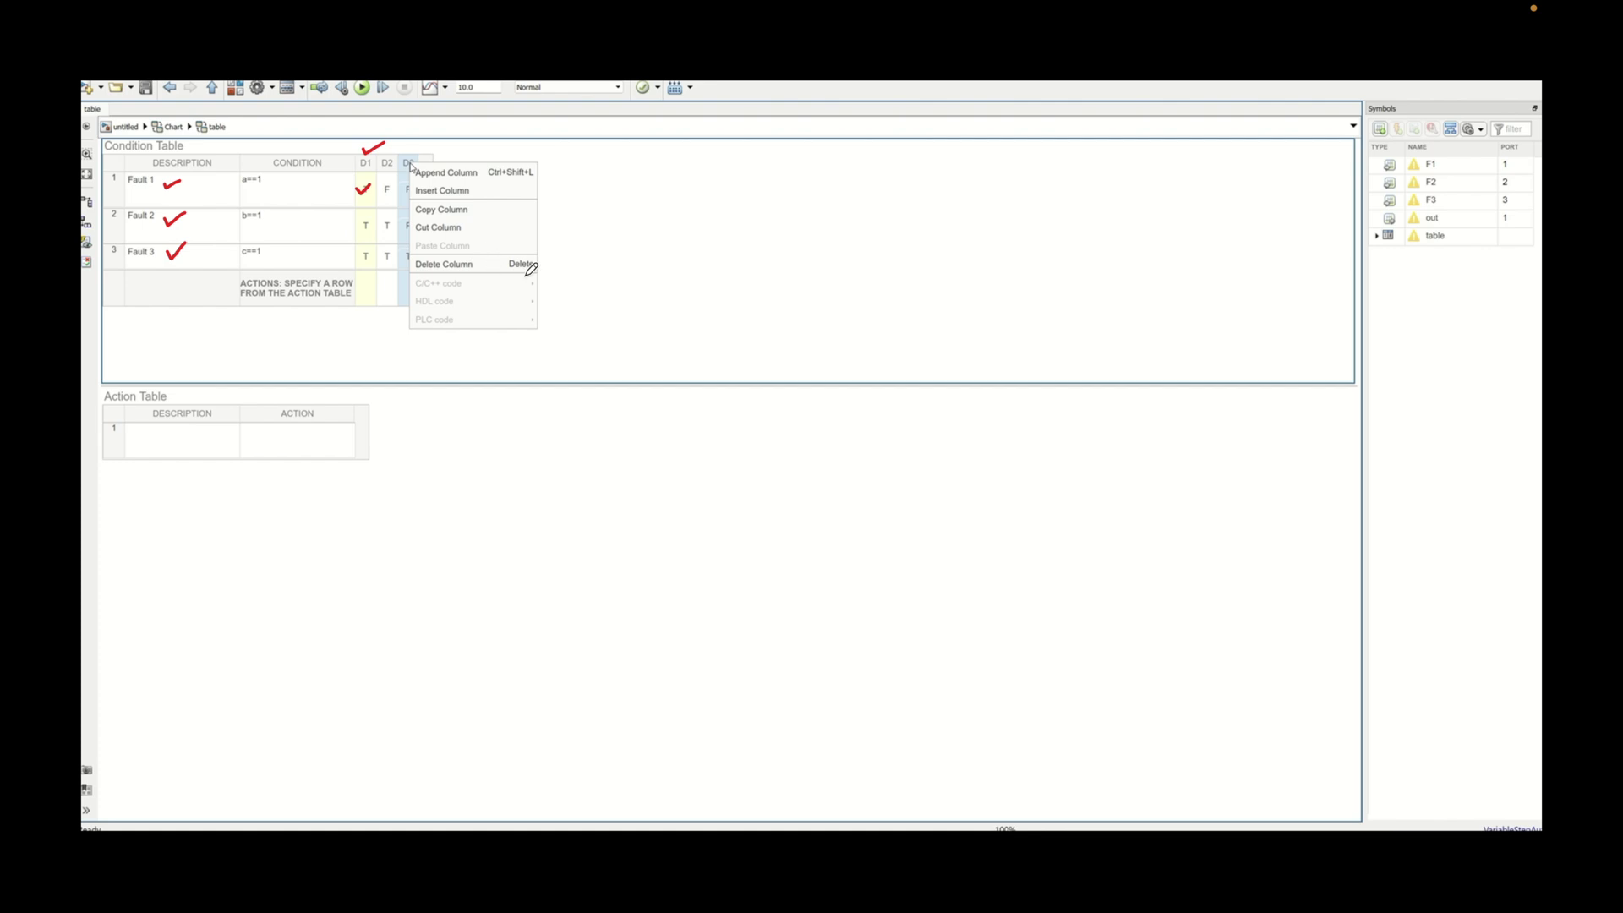
{"action": "right_click", "coordinate": [659, 283]}
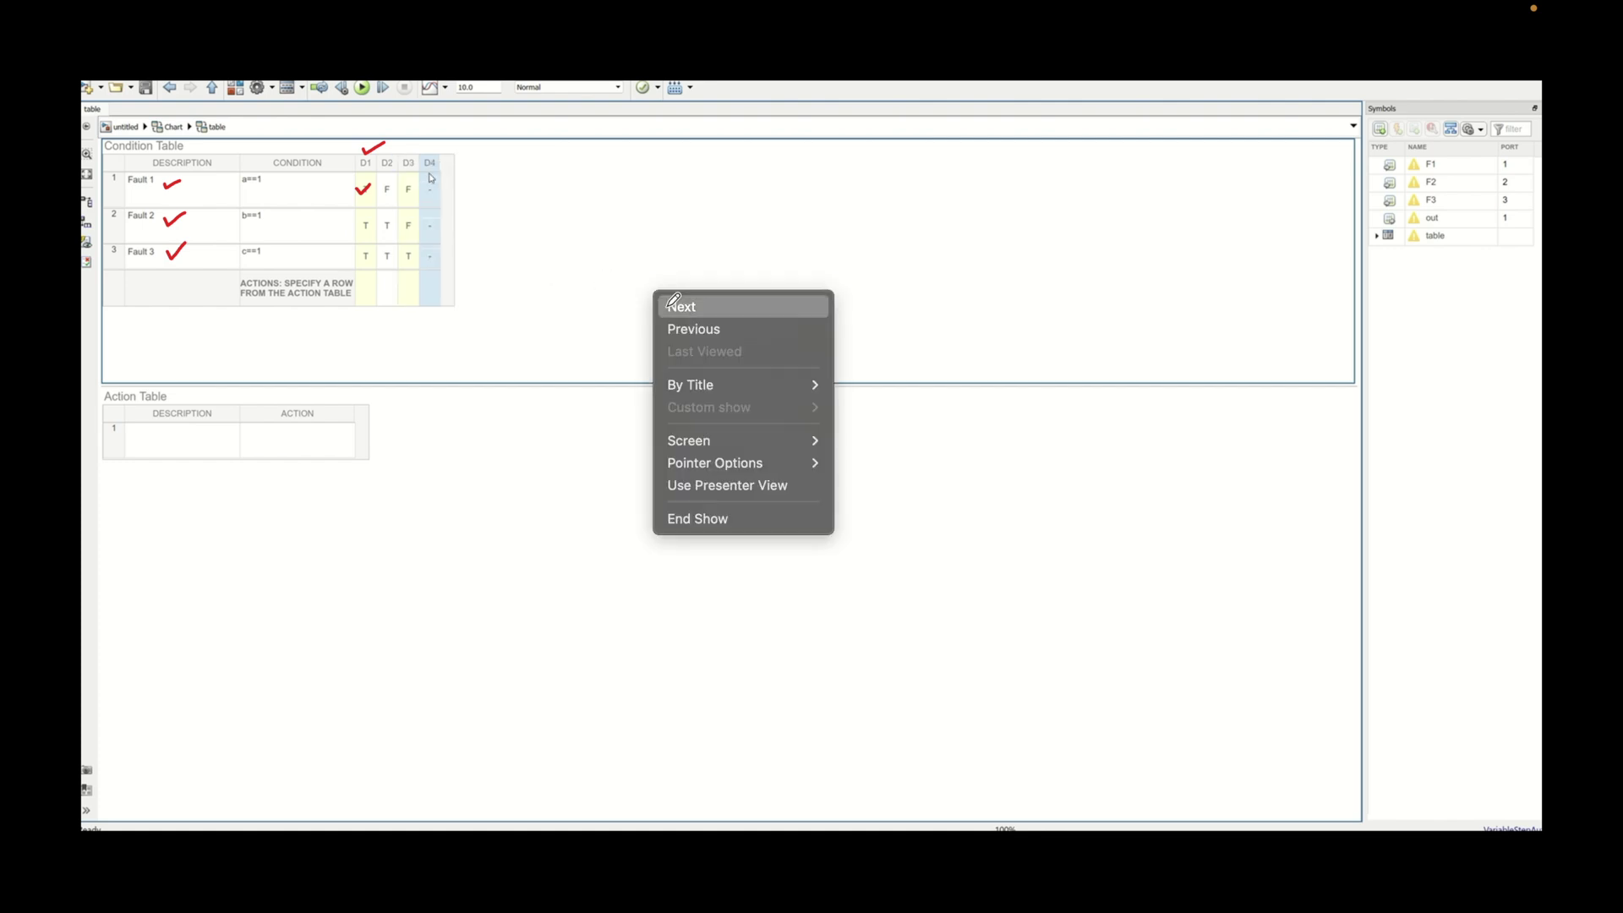
{"action": "mouse_move", "coordinate": [773, 456]}
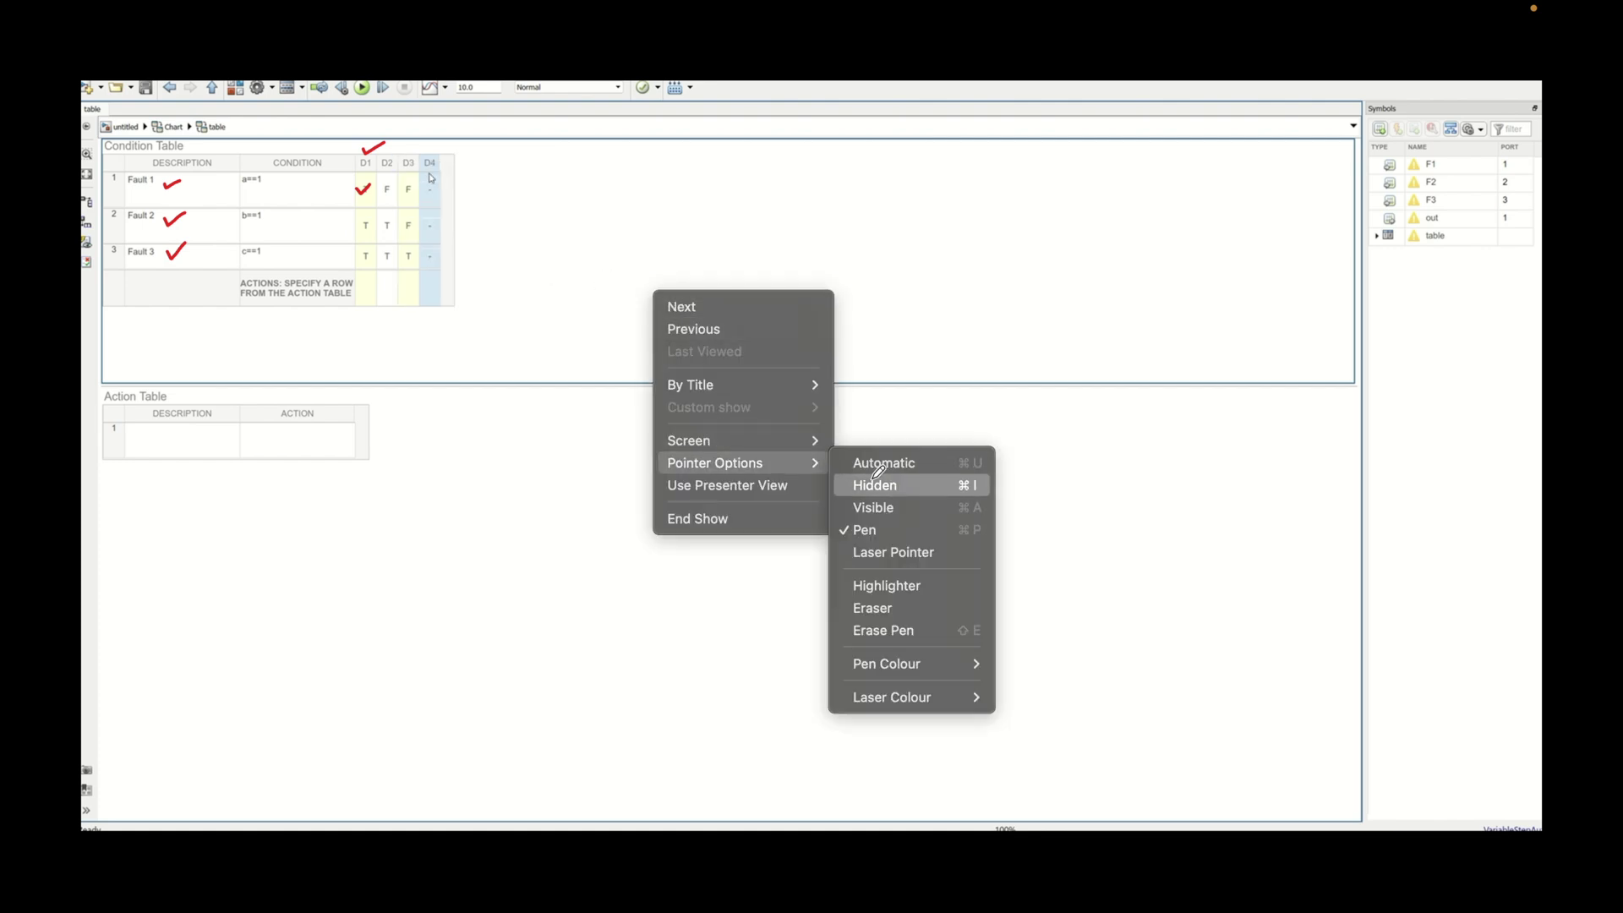
{"action": "left_click", "coordinate": [897, 551]}
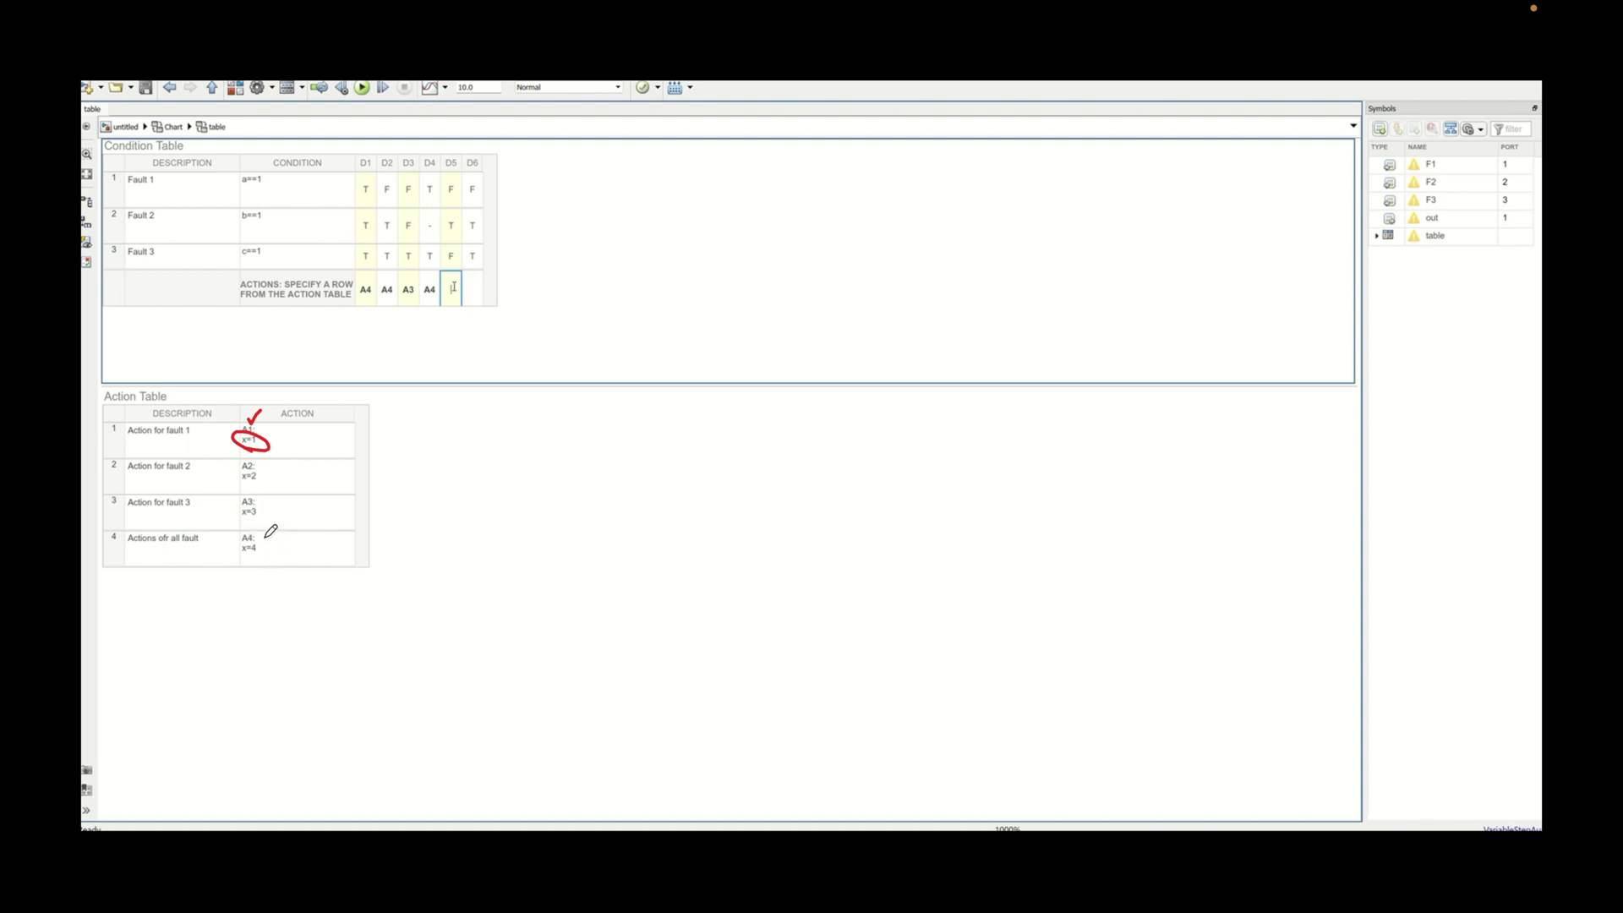
Assign action A4 to decision columns D5 and D6 in the condition table's action row
{"action": "left_click_drag", "start_coordinate": [263, 536], "coordinate": [269, 541]}
{"action": "left_click", "coordinate": [471, 289]}
{"action": "type", "text": "A4"}
{"action": "left_click", "coordinate": [494, 243]}
Append a seventh decision column and set its values to T for Fault 1, F for Fault 2 and F for Fault 3
{"action": "left_click", "coordinate": [472, 163]}
{"action": "right_click", "coordinate": [473, 162]}
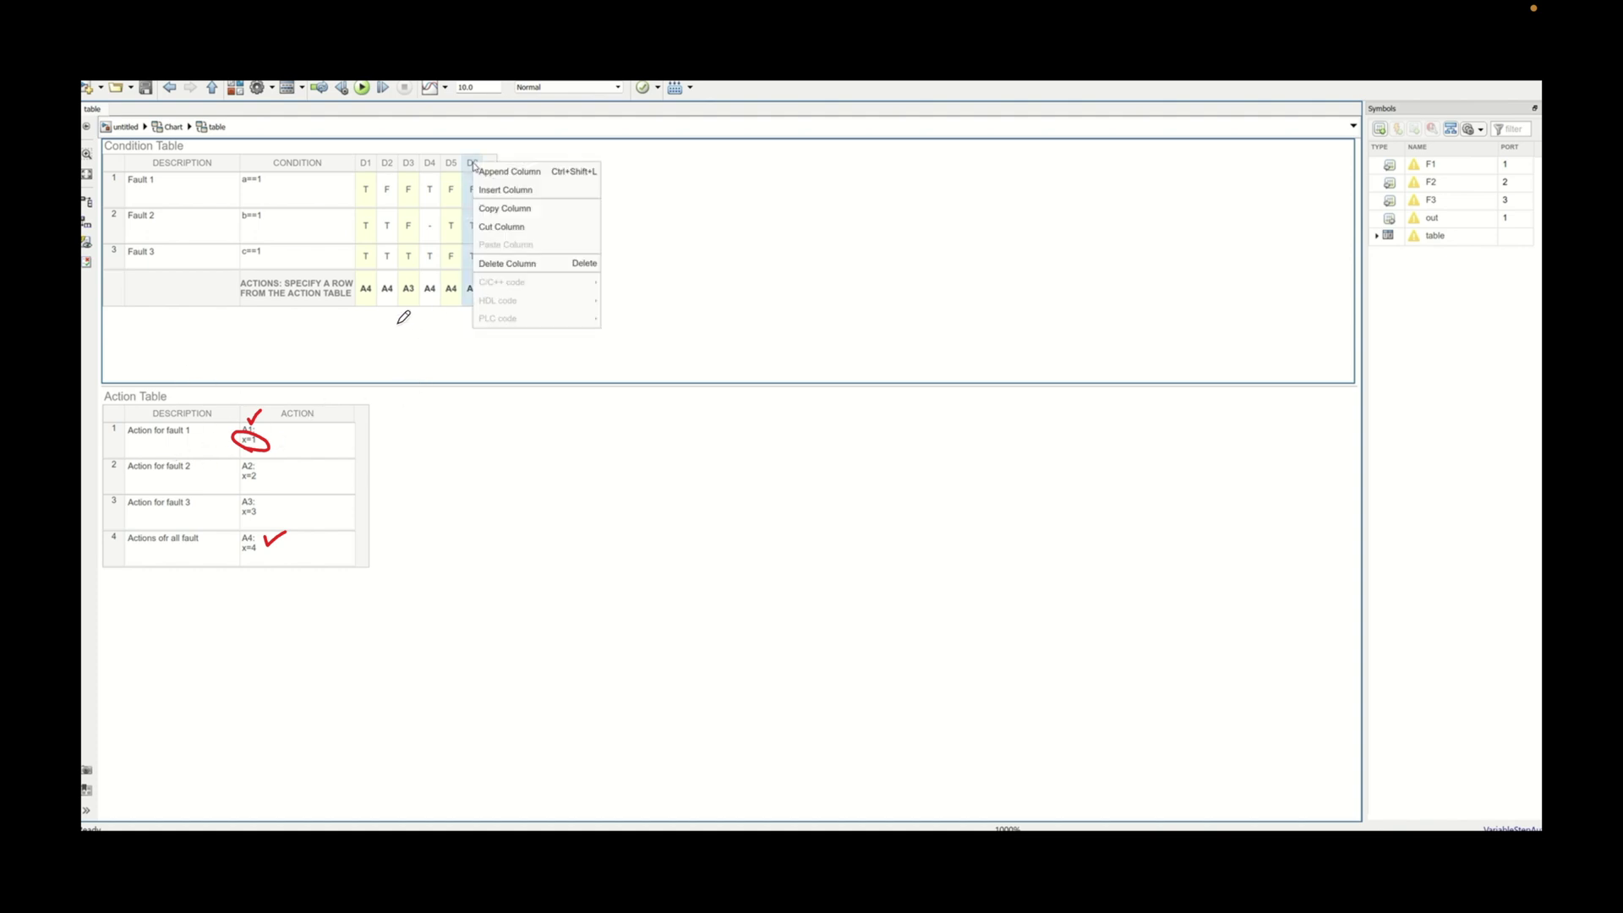
{"action": "left_click", "coordinate": [492, 173]}
{"action": "left_click", "coordinate": [498, 194]}
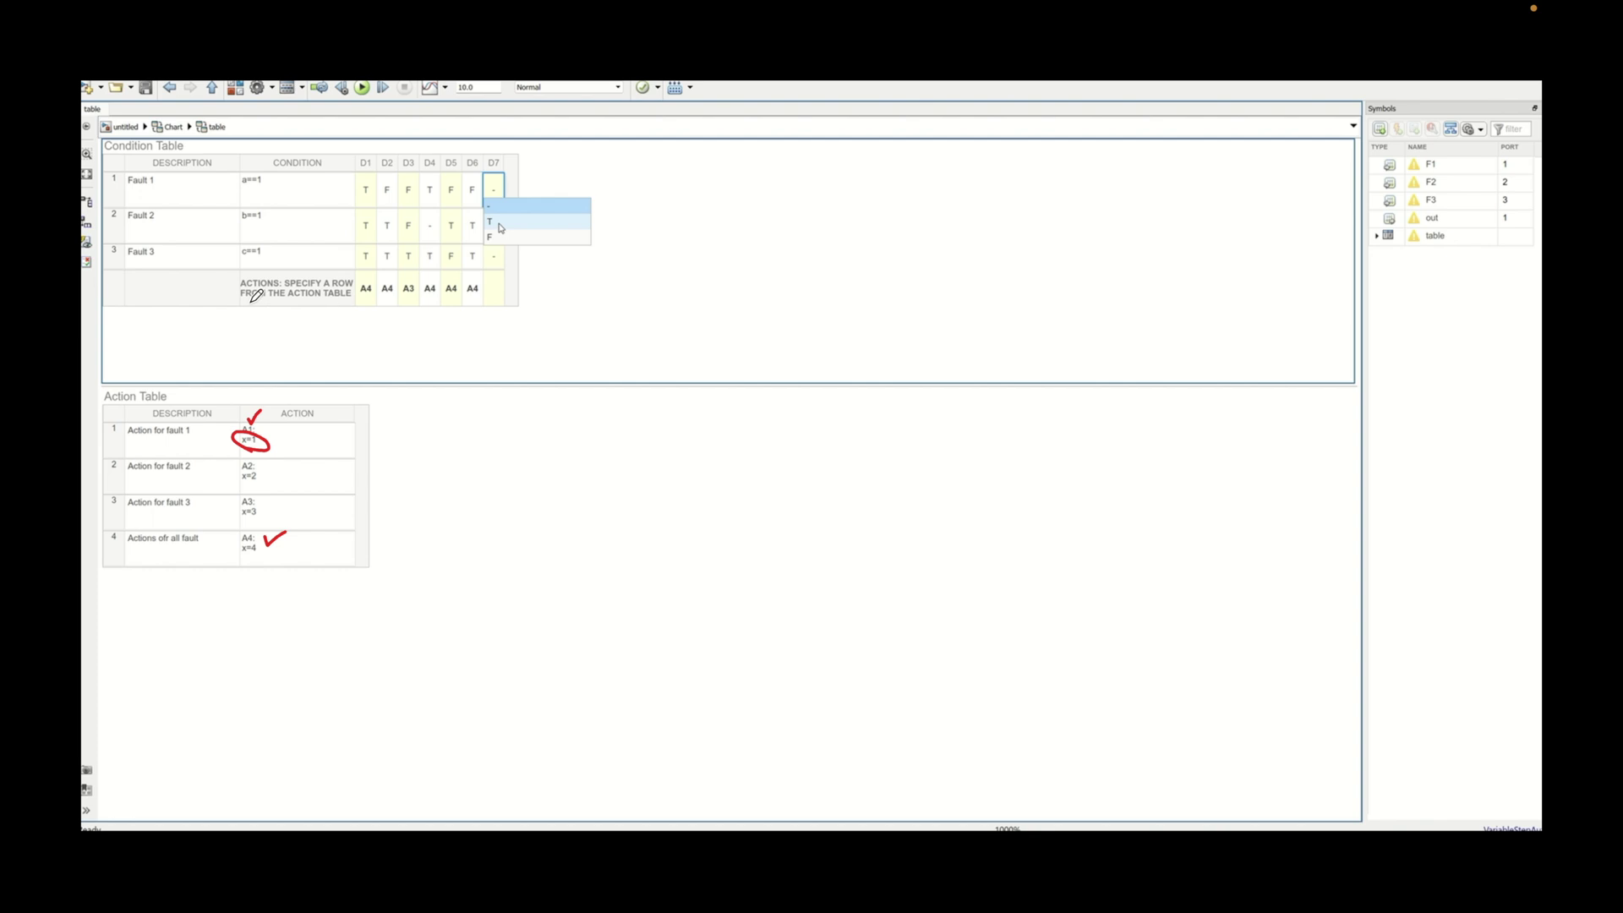
{"action": "left_click", "coordinate": [500, 222]}
{"action": "left_click", "coordinate": [493, 226]}
{"action": "left_click", "coordinate": [496, 271]}
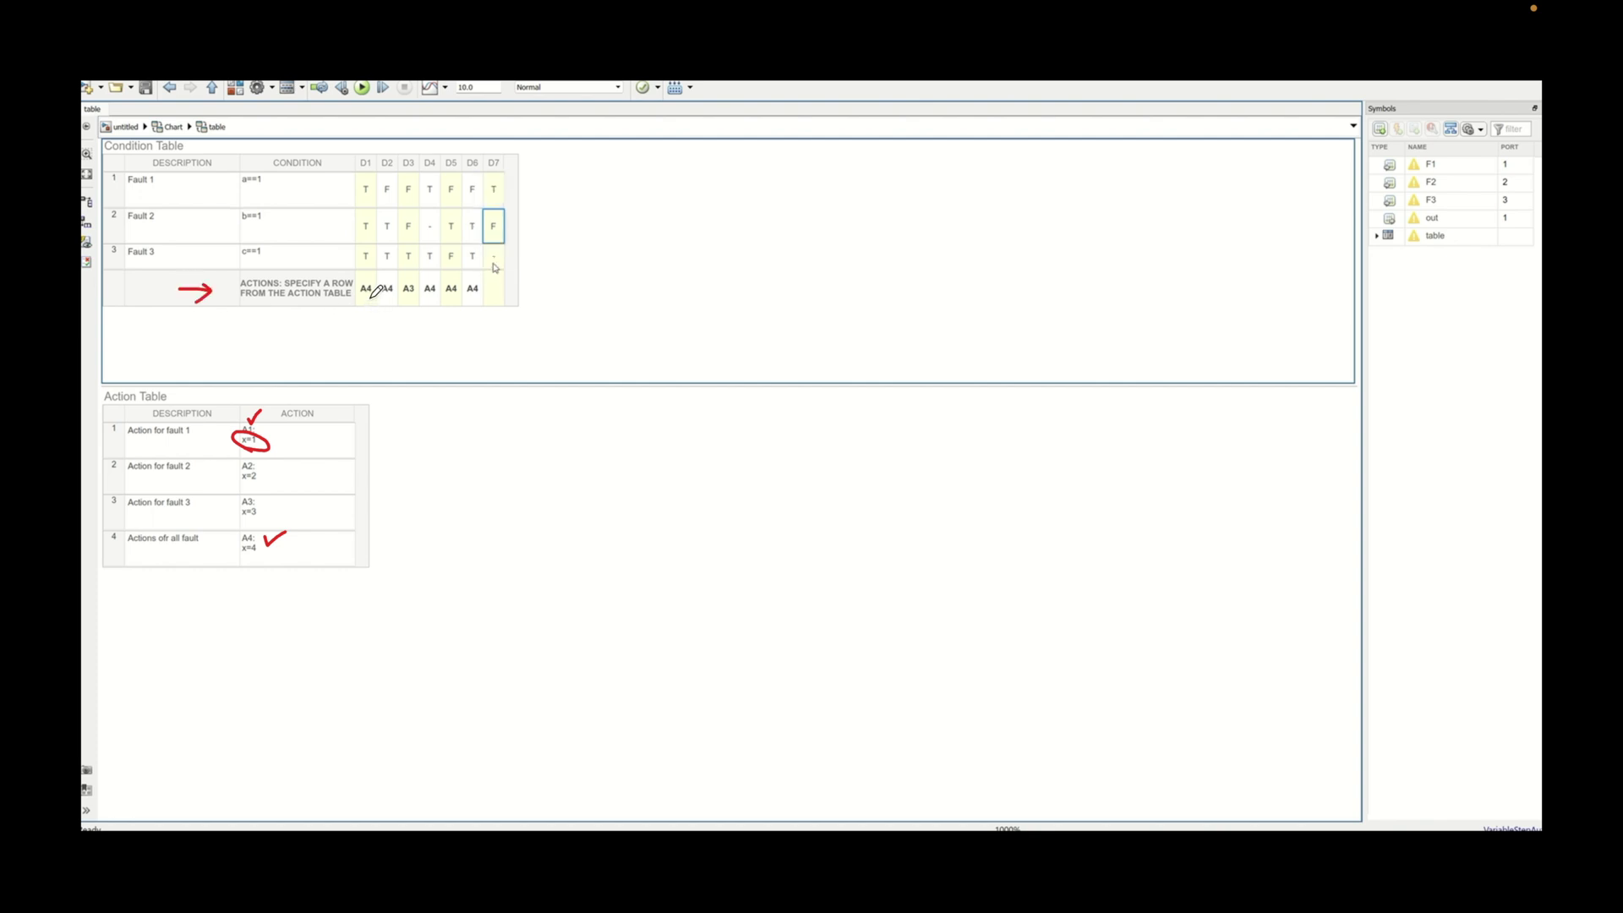
{"action": "left_click", "coordinate": [494, 268]}
{"action": "left_click", "coordinate": [495, 285]}
Assign action A1 to decision column D7 in the condition table
{"action": "left_click", "coordinate": [494, 289]}
{"action": "mouse_move", "coordinate": [419, 390]}
{"action": "left_mouse_down"}
{"action": "mouse_move", "coordinate": [427, 511]}
{"action": "mouse_move", "coordinate": [398, 551]}
{"action": "mouse_move", "coordinate": [318, 547]}
{"action": "left_mouse_up"}
{"action": "type", "text": "A1"}
Append an eighth decision column and set its values to F for Fault 1, T for Fault 2 and F for Fault 3
{"action": "left_click", "coordinate": [497, 163]}
{"action": "right_click", "coordinate": [501, 165]}
{"action": "left_click", "coordinate": [558, 169]}
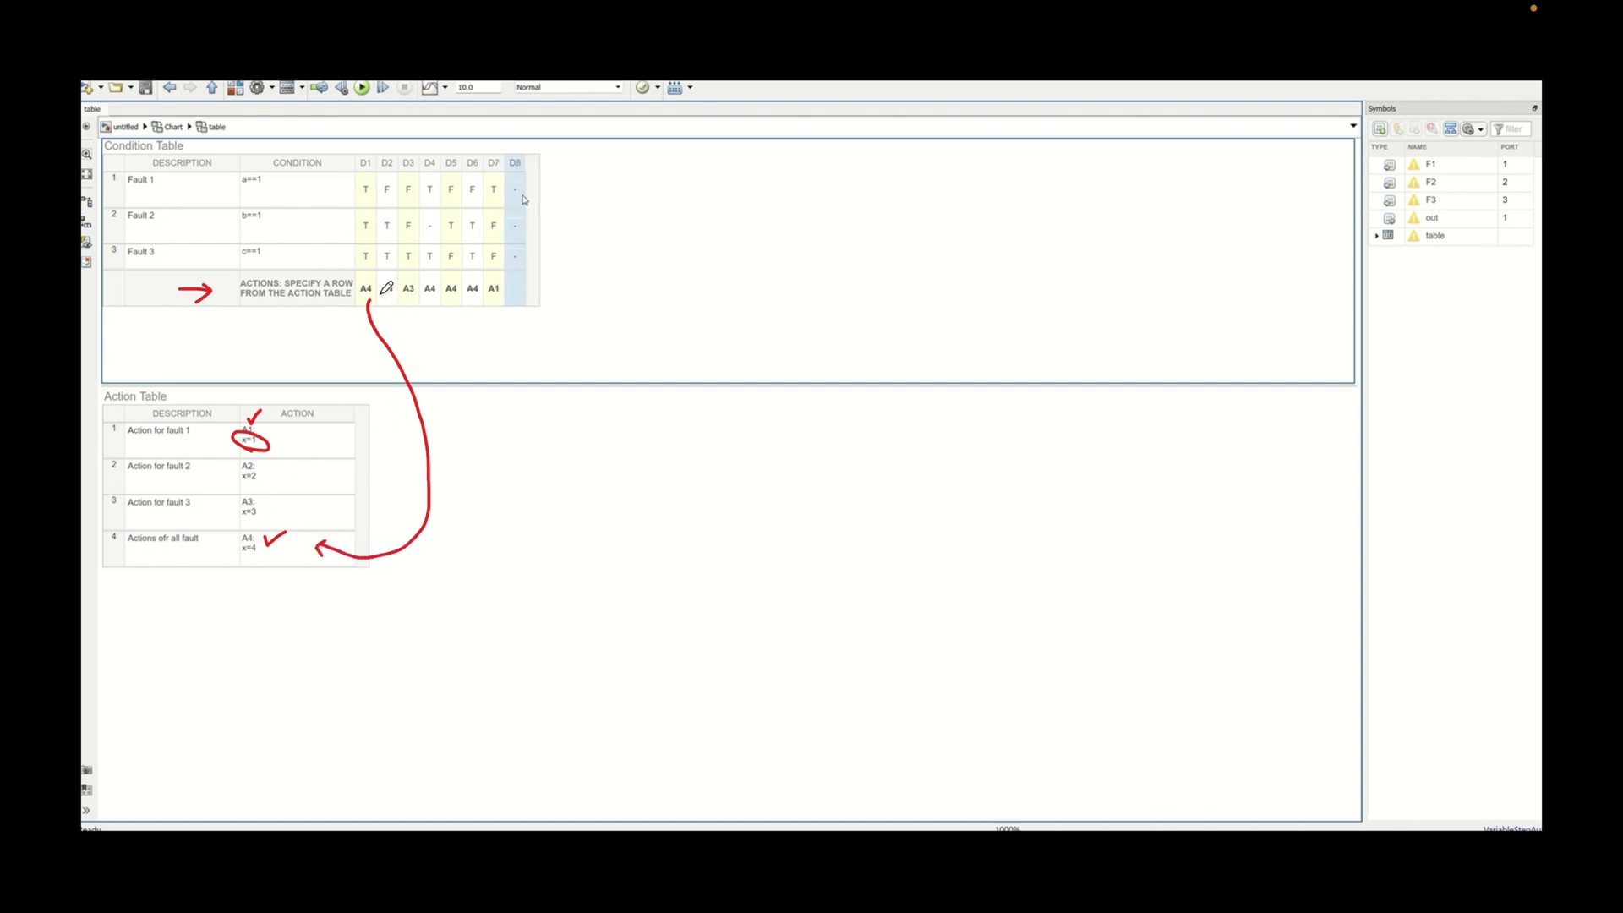
{"action": "left_click", "coordinate": [524, 199]}
{"action": "left_click", "coordinate": [520, 236]}
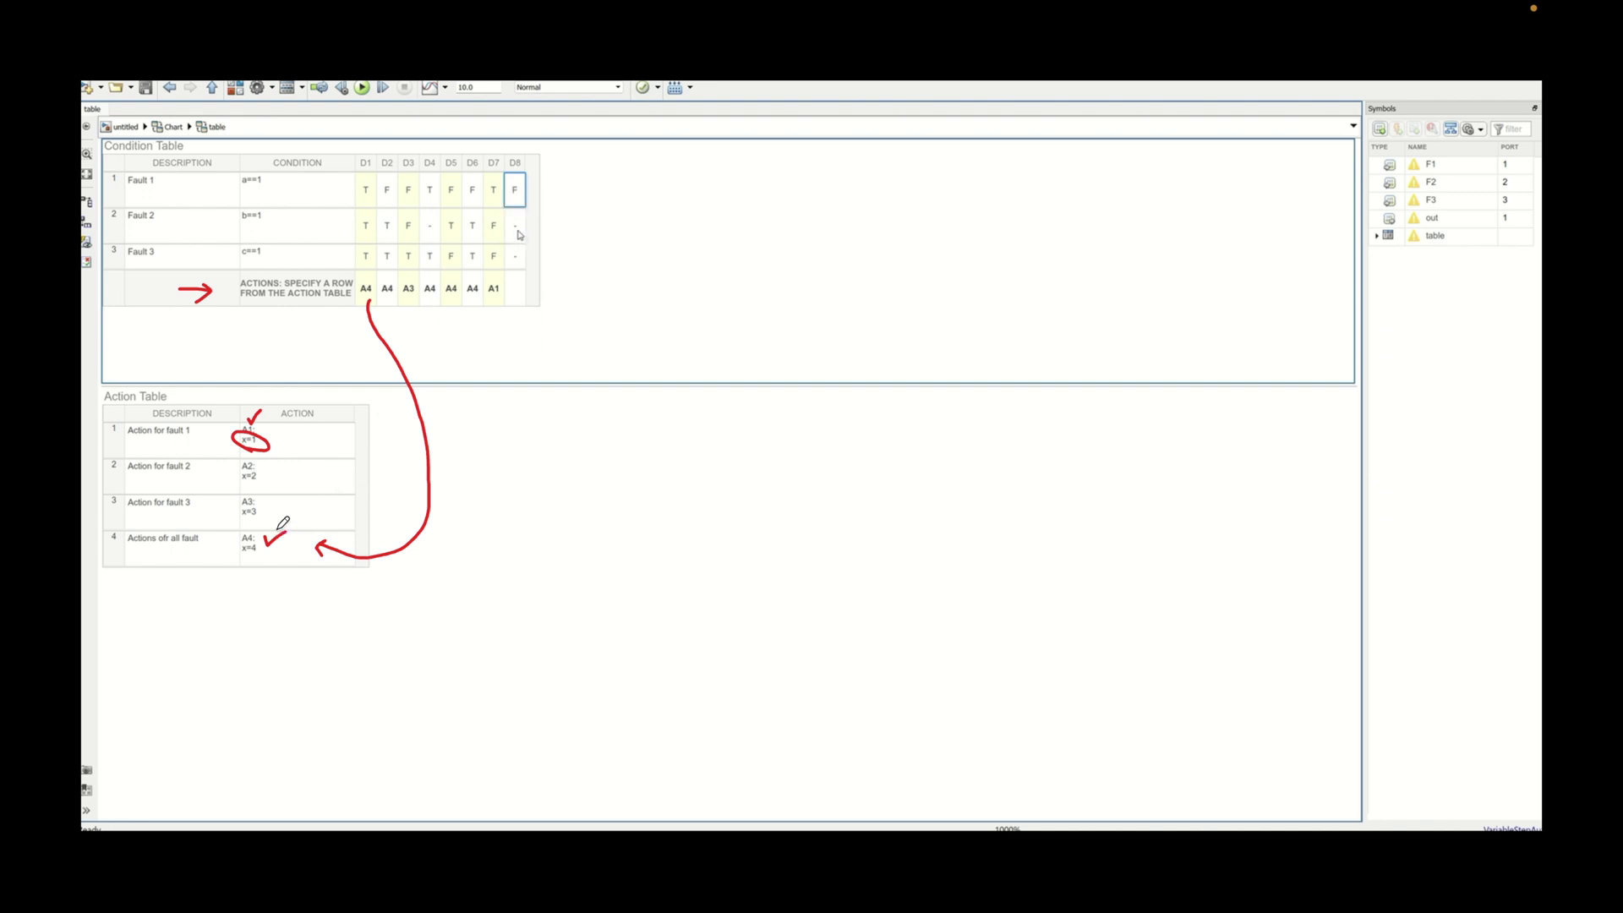
{"action": "left_click", "coordinate": [518, 227]}
{"action": "left_click", "coordinate": [516, 257]}
{"action": "left_click", "coordinate": [519, 256]}
{"action": "left_click", "coordinate": [512, 304]}
Assign action A2 to decision column D8 in the condition table
{"action": "left_click", "coordinate": [512, 289]}
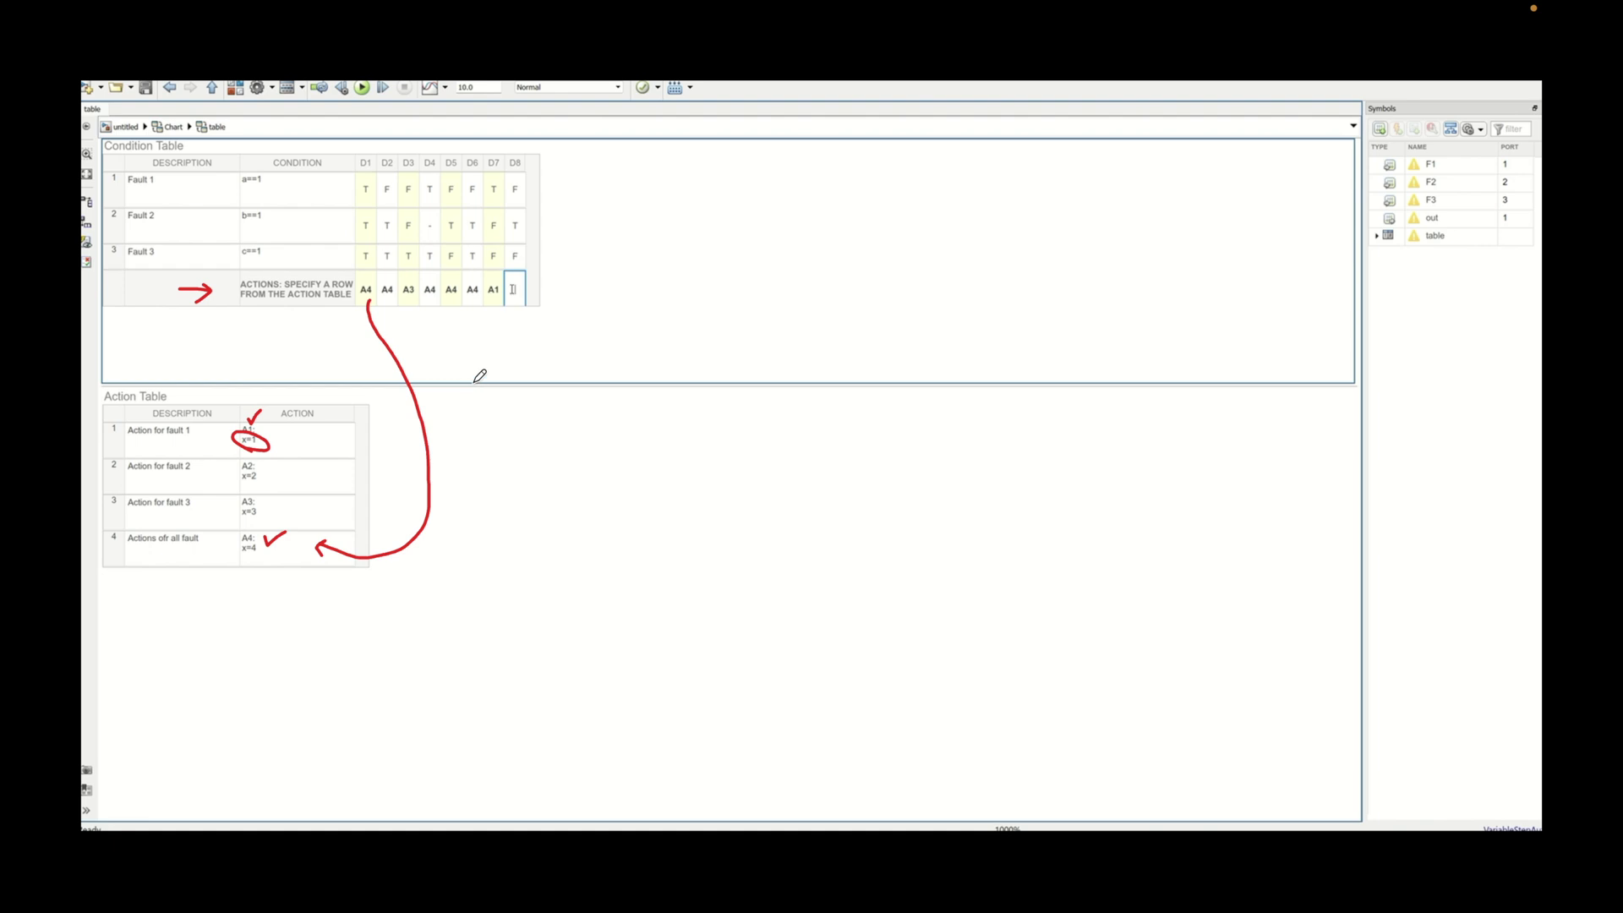
{"action": "type", "text": "A2"}
{"action": "left_click_drag", "start_coordinate": [391, 300], "coordinate": [403, 291]}
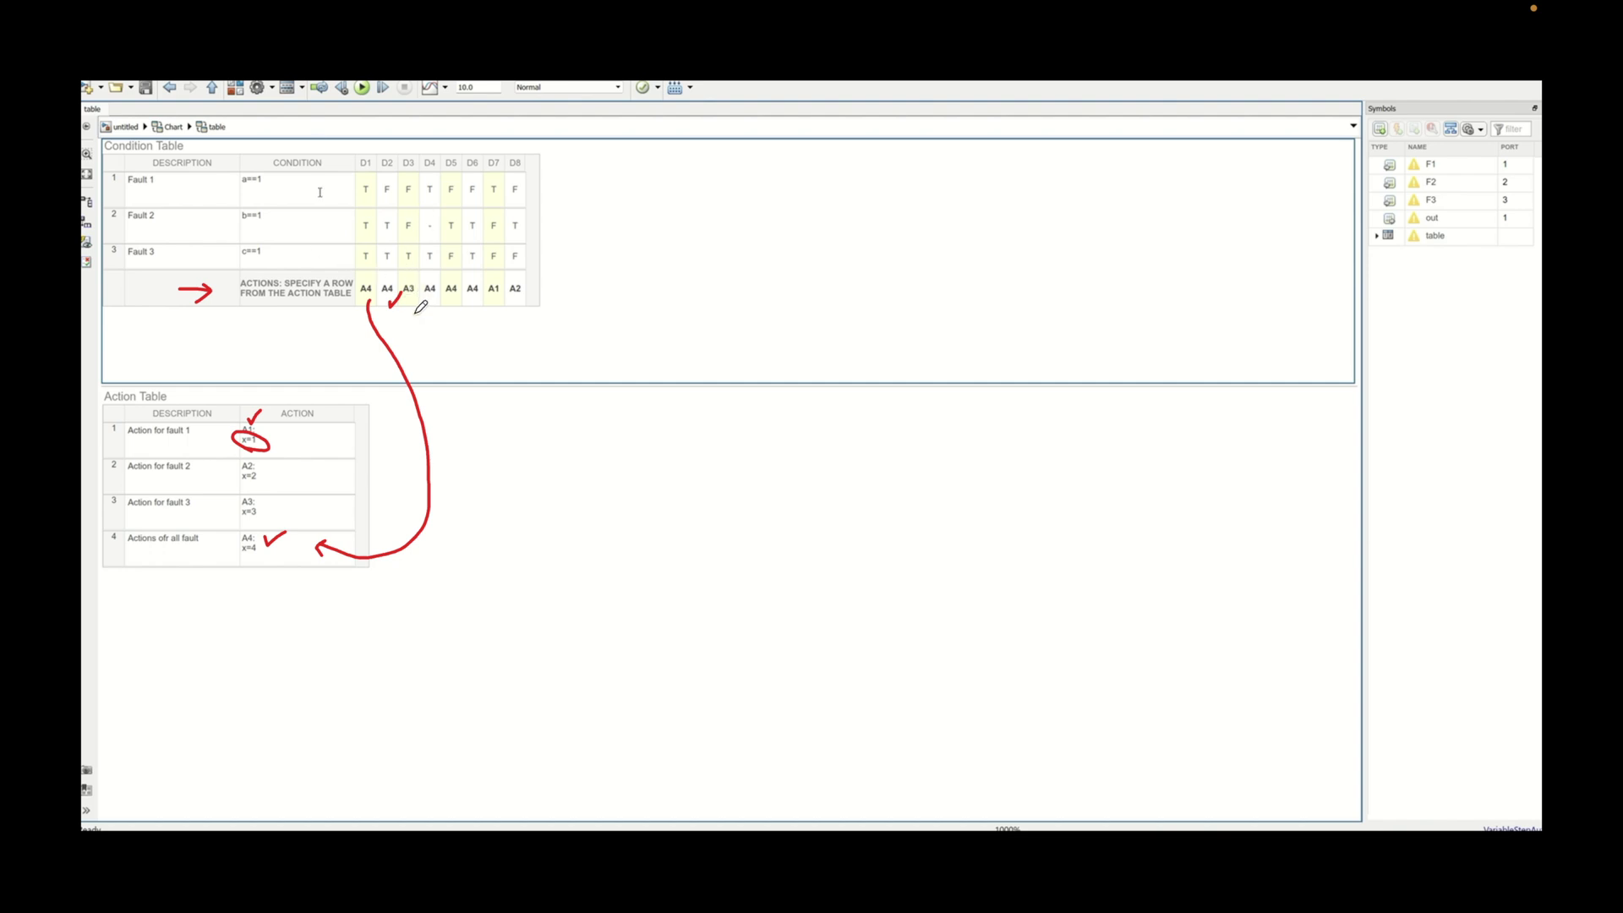
{"action": "mouse_move", "coordinate": [413, 298]}
{"action": "left_mouse_down"}
{"action": "mouse_move", "coordinate": [413, 396]}
{"action": "mouse_move", "coordinate": [363, 485]}
{"action": "left_mouse_up"}
Return to the chart, label the default transition {out=table(F1,F2,F3)} and place the label beside the middle of its arrow
{"action": "left_click", "coordinate": [212, 87]}
{"action": "key", "text": "e"}
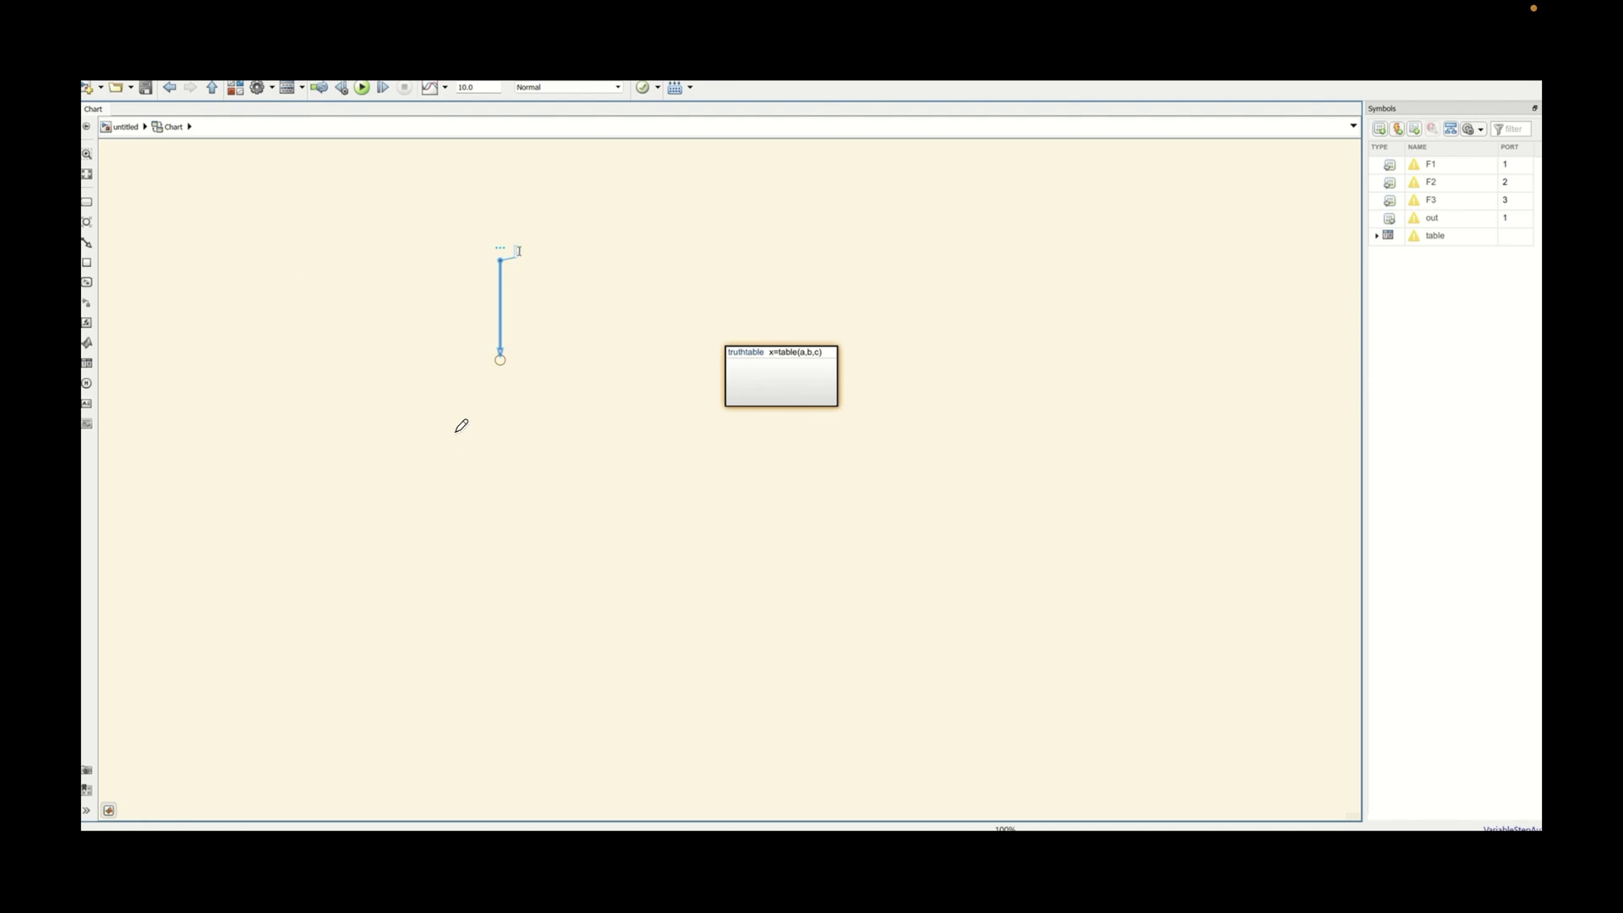
{"action": "type", "text": "t="}
{"action": "type", "text": "tabl"}
{"action": "type", "text": "e"}
{"action": "type", "text": "()"}
{"action": "type", "text": "F1"}
{"action": "type", "text": ",F2,F3"}
{"action": "left_click", "coordinate": [656, 255]}
{"action": "left_click_drag", "start_coordinate": [568, 251], "coordinate": [570, 306]}
{"action": "left_click", "coordinate": [581, 283]}
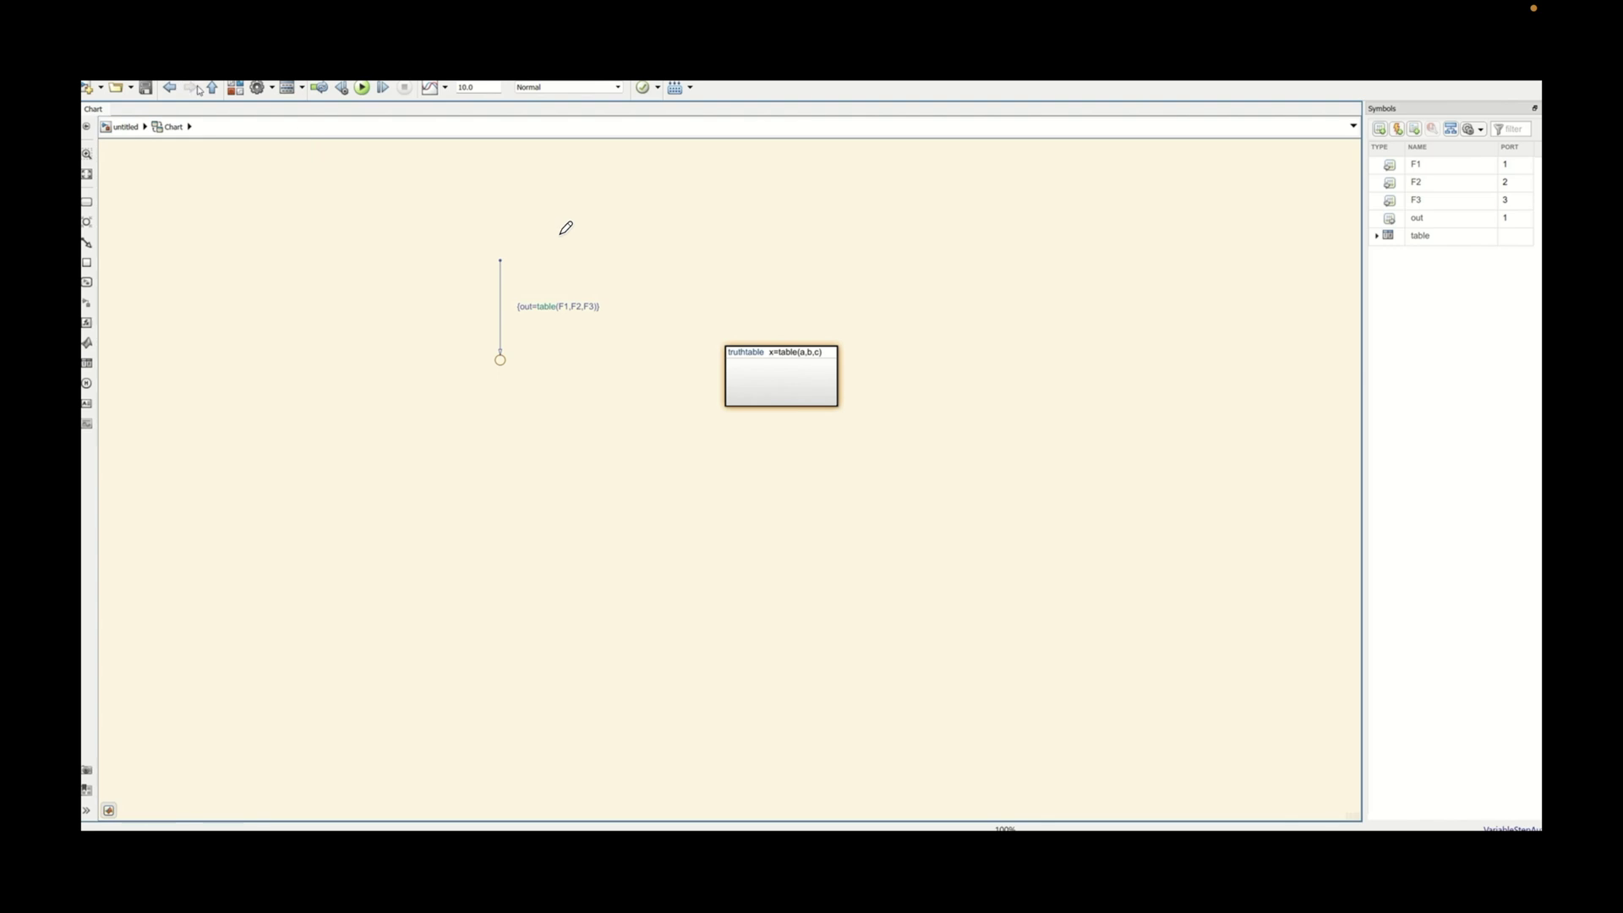
Run the simulation from the top-level model and dismiss the diagnostics window
{"action": "left_click", "coordinate": [212, 88]}
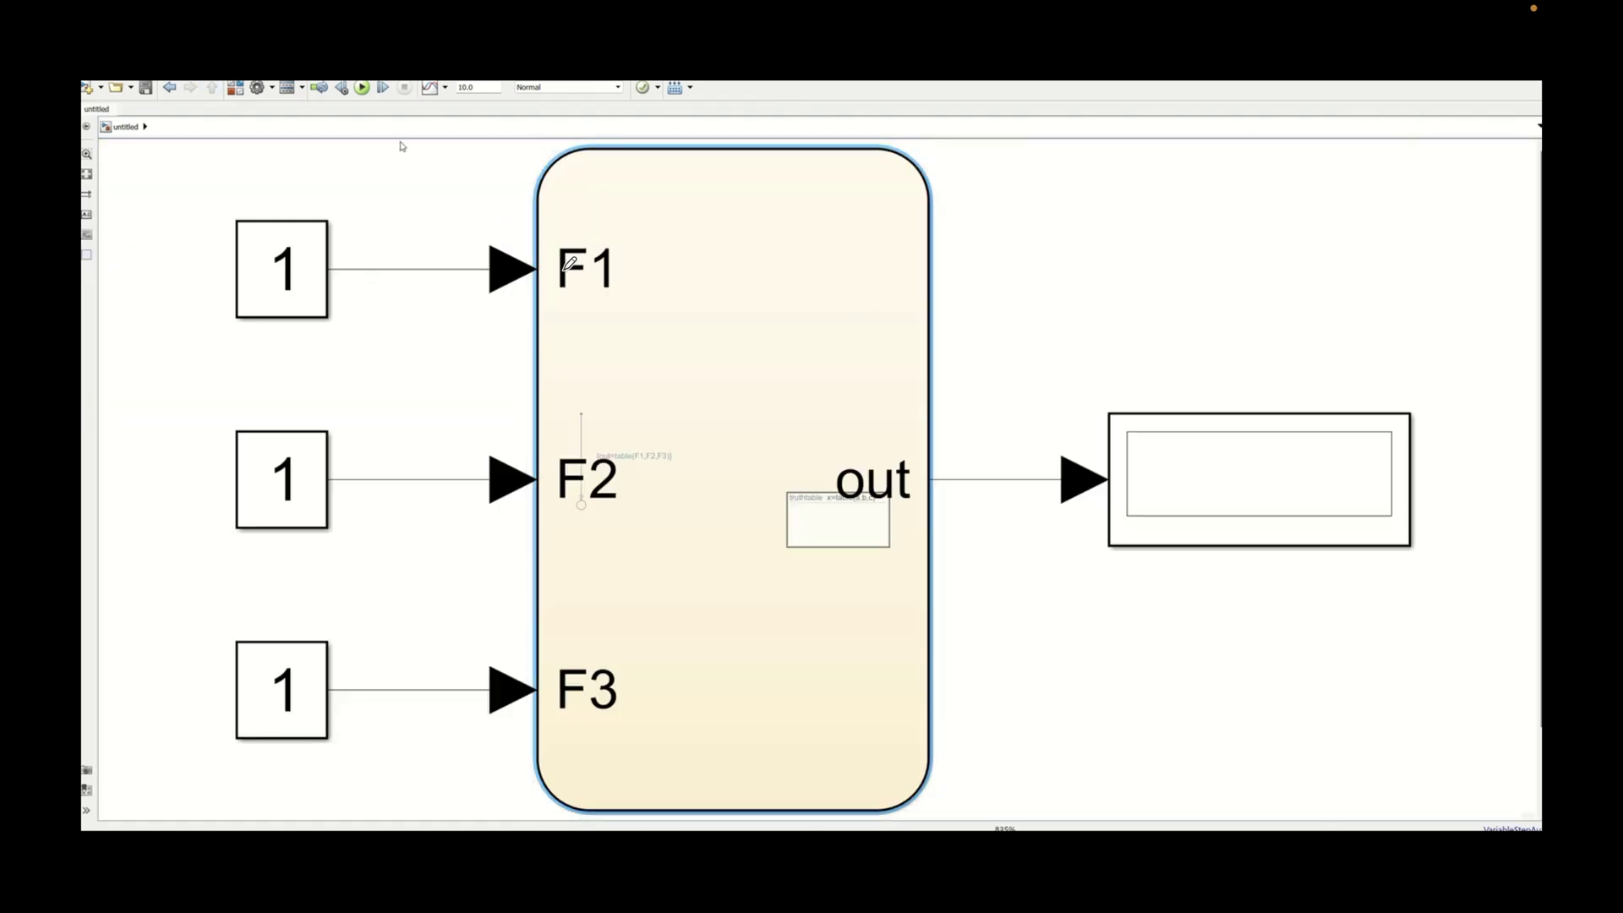
{"action": "left_click", "coordinate": [382, 92]}
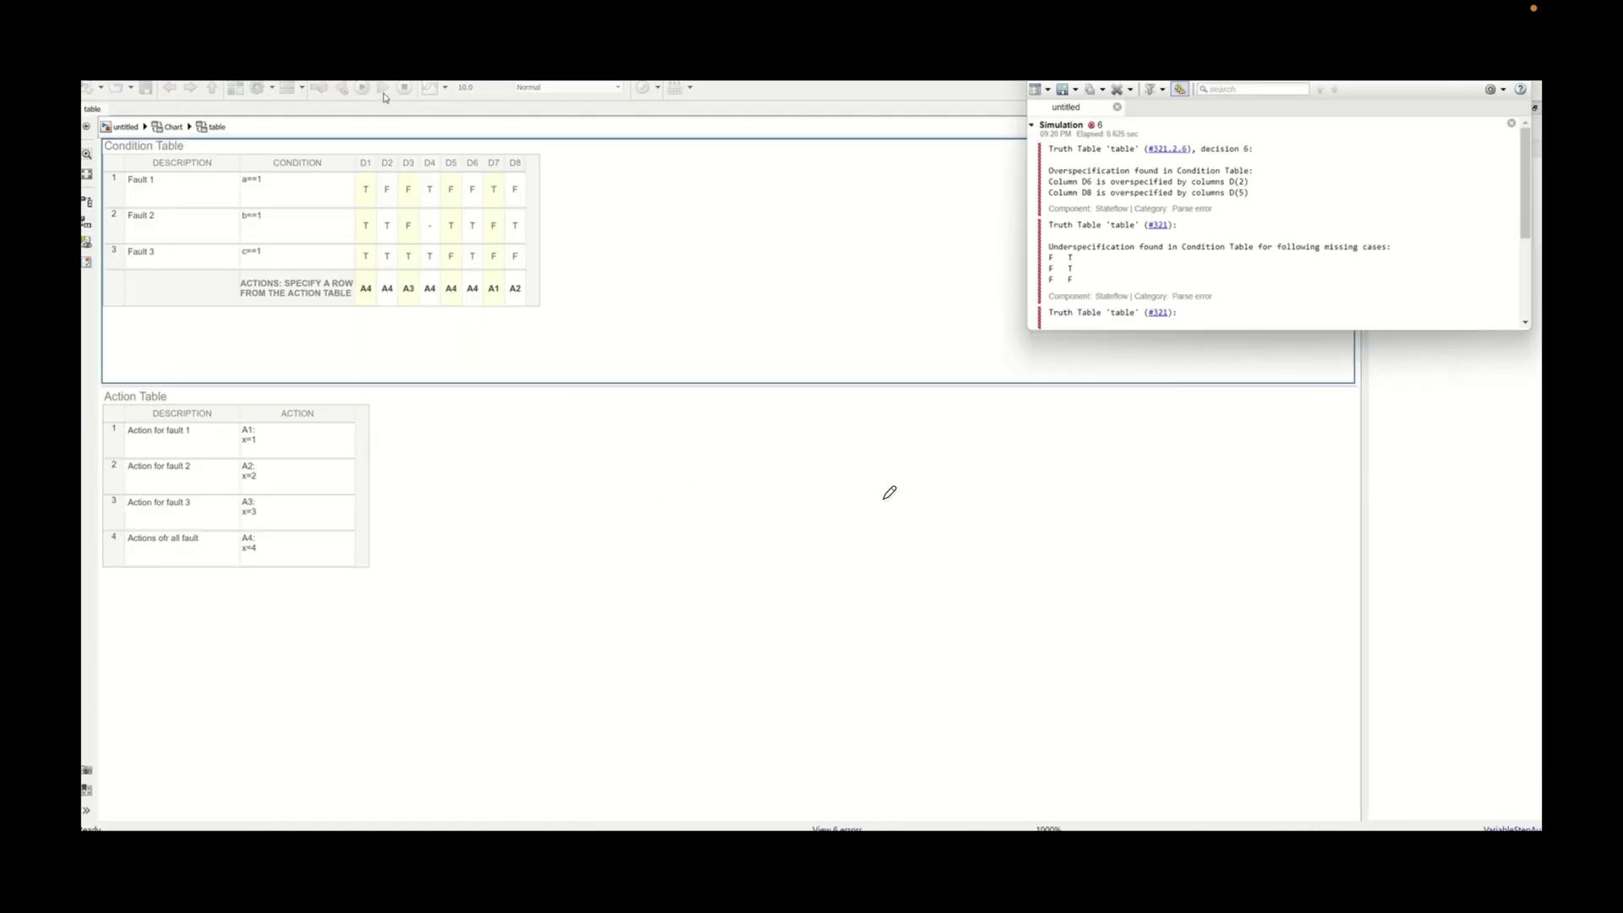
{"action": "mouse_move", "coordinate": [1056, 260]}
{"action": "left_click", "coordinate": [926, 394]}
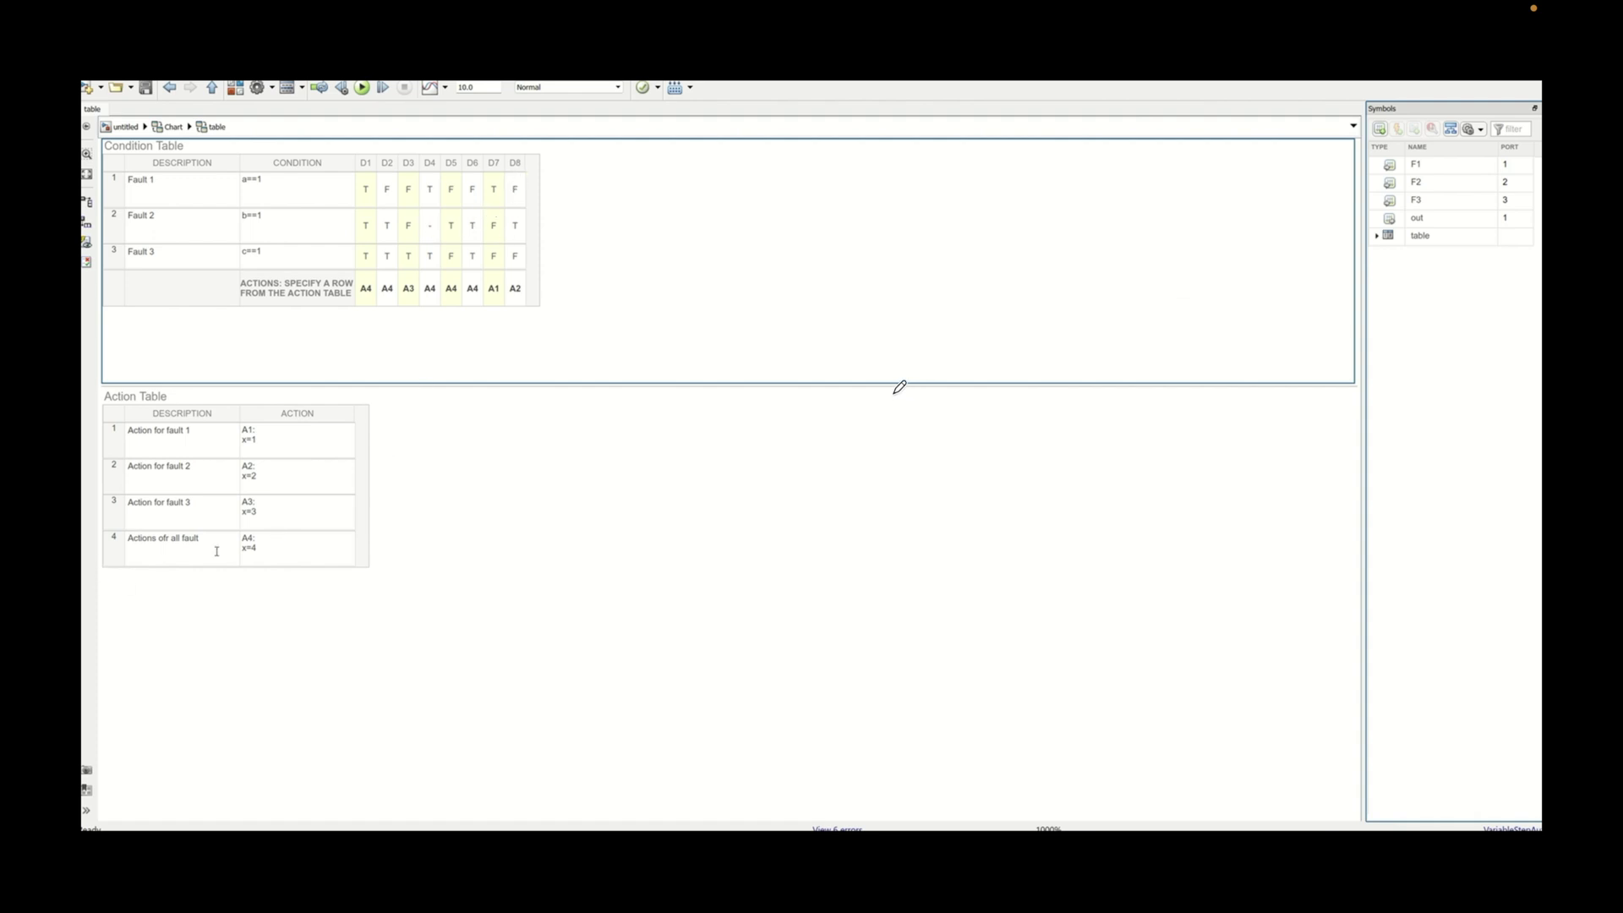
Append a fifth row to the action table with the description "No action" and the action A0: x=0
{"action": "left_click", "coordinate": [113, 557]}
{"action": "right_click", "coordinate": [113, 557]}
{"action": "left_click", "coordinate": [123, 568]}
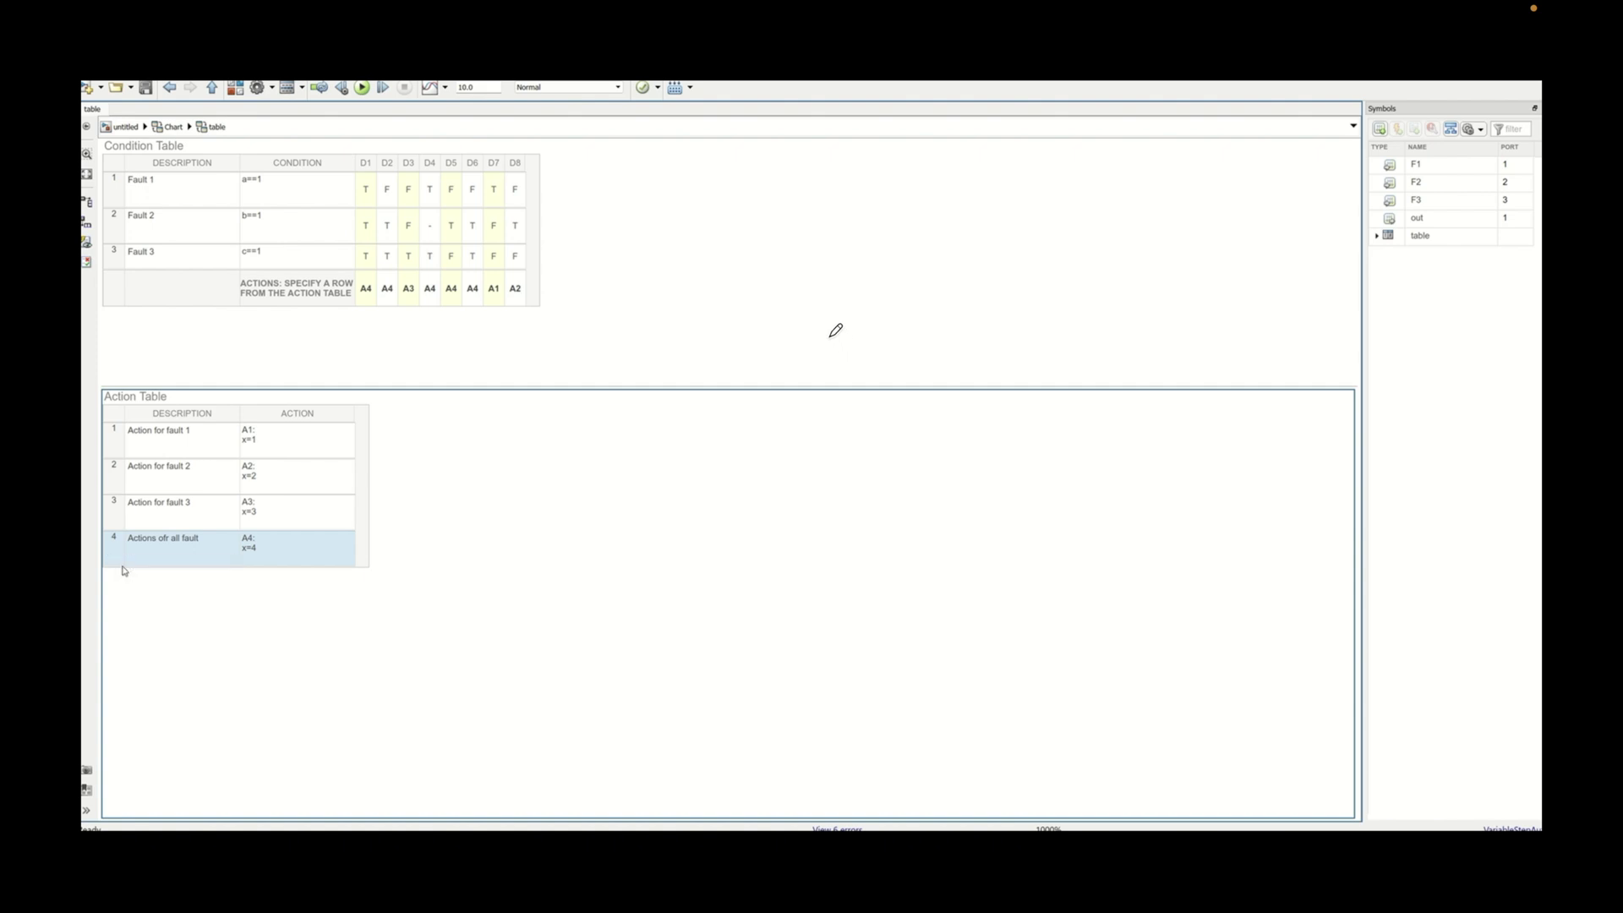
{"action": "left_click", "coordinate": [159, 583]}
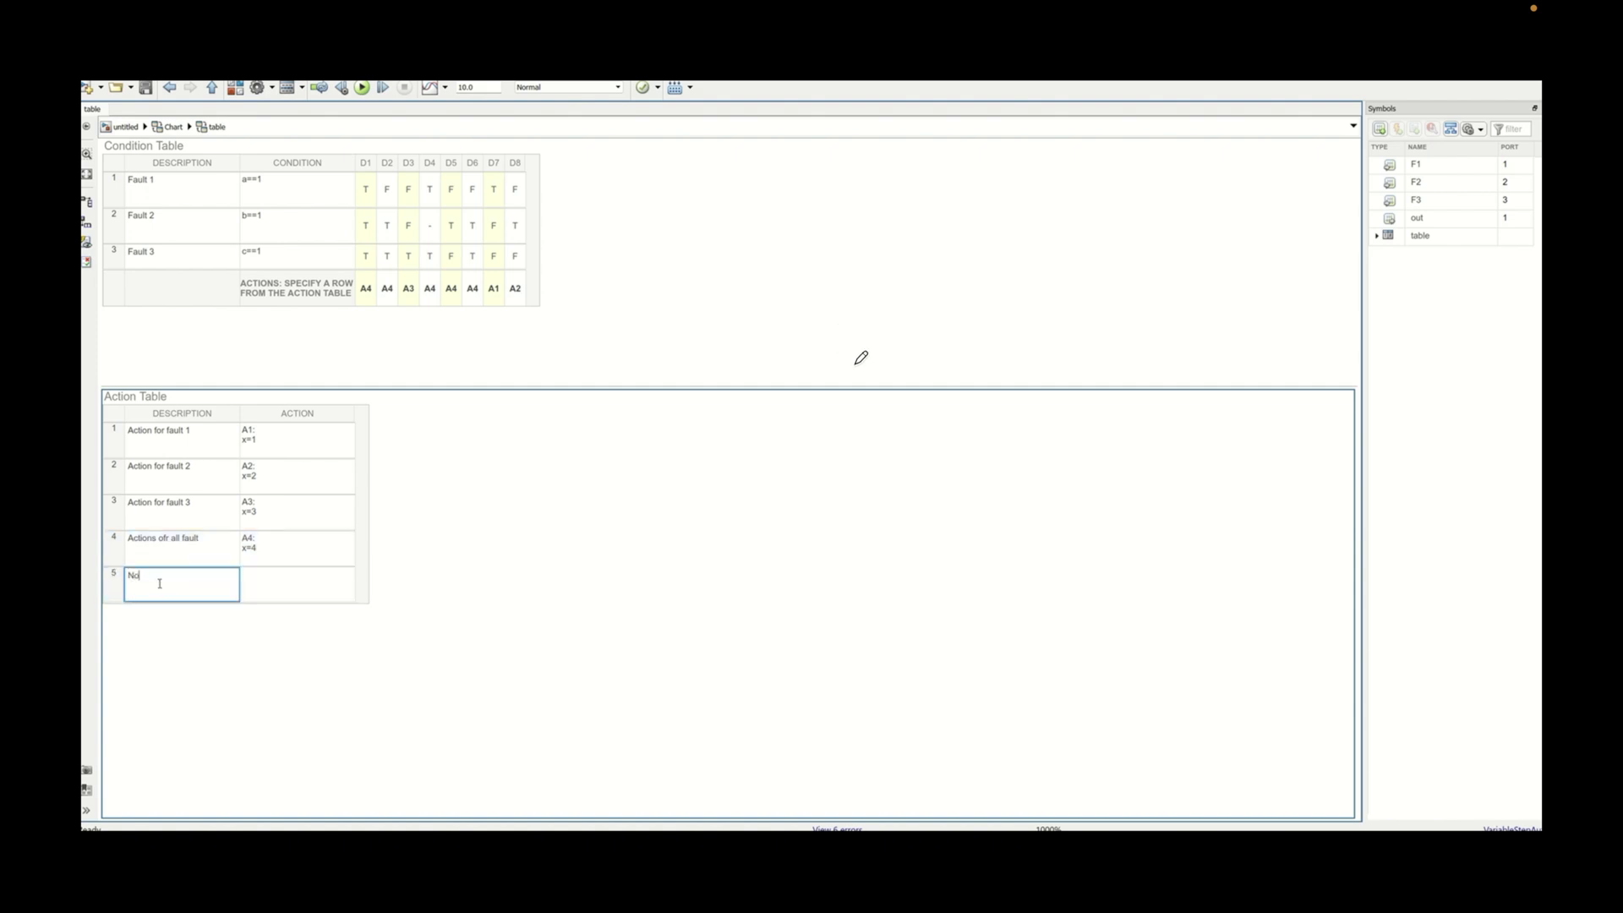
{"action": "type", "text": "No action"}
{"action": "left_click", "coordinate": [291, 582]}
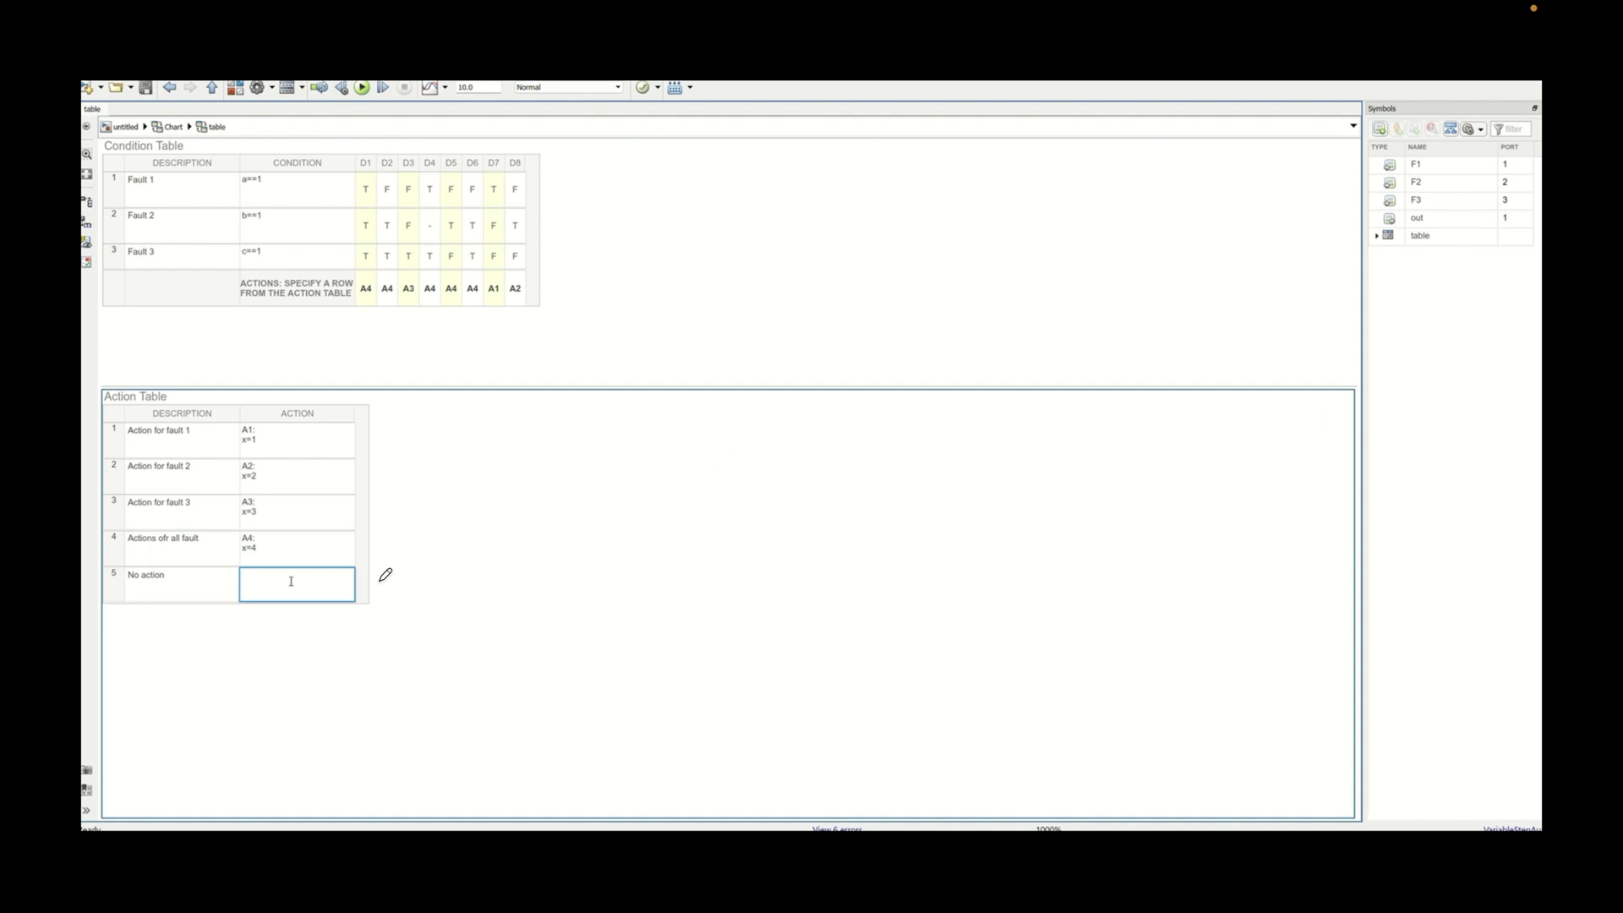
{"action": "type", "text": "A"}
{"action": "type", "text": "0"}
{"action": "type", "text": ":"}
{"action": "type", "text": " x=0"}
{"action": "left_click", "coordinate": [558, 578]}
Append a ninth decision column to the condition table with F for all three faults and assign it action A0
{"action": "right_click", "coordinate": [517, 162]}
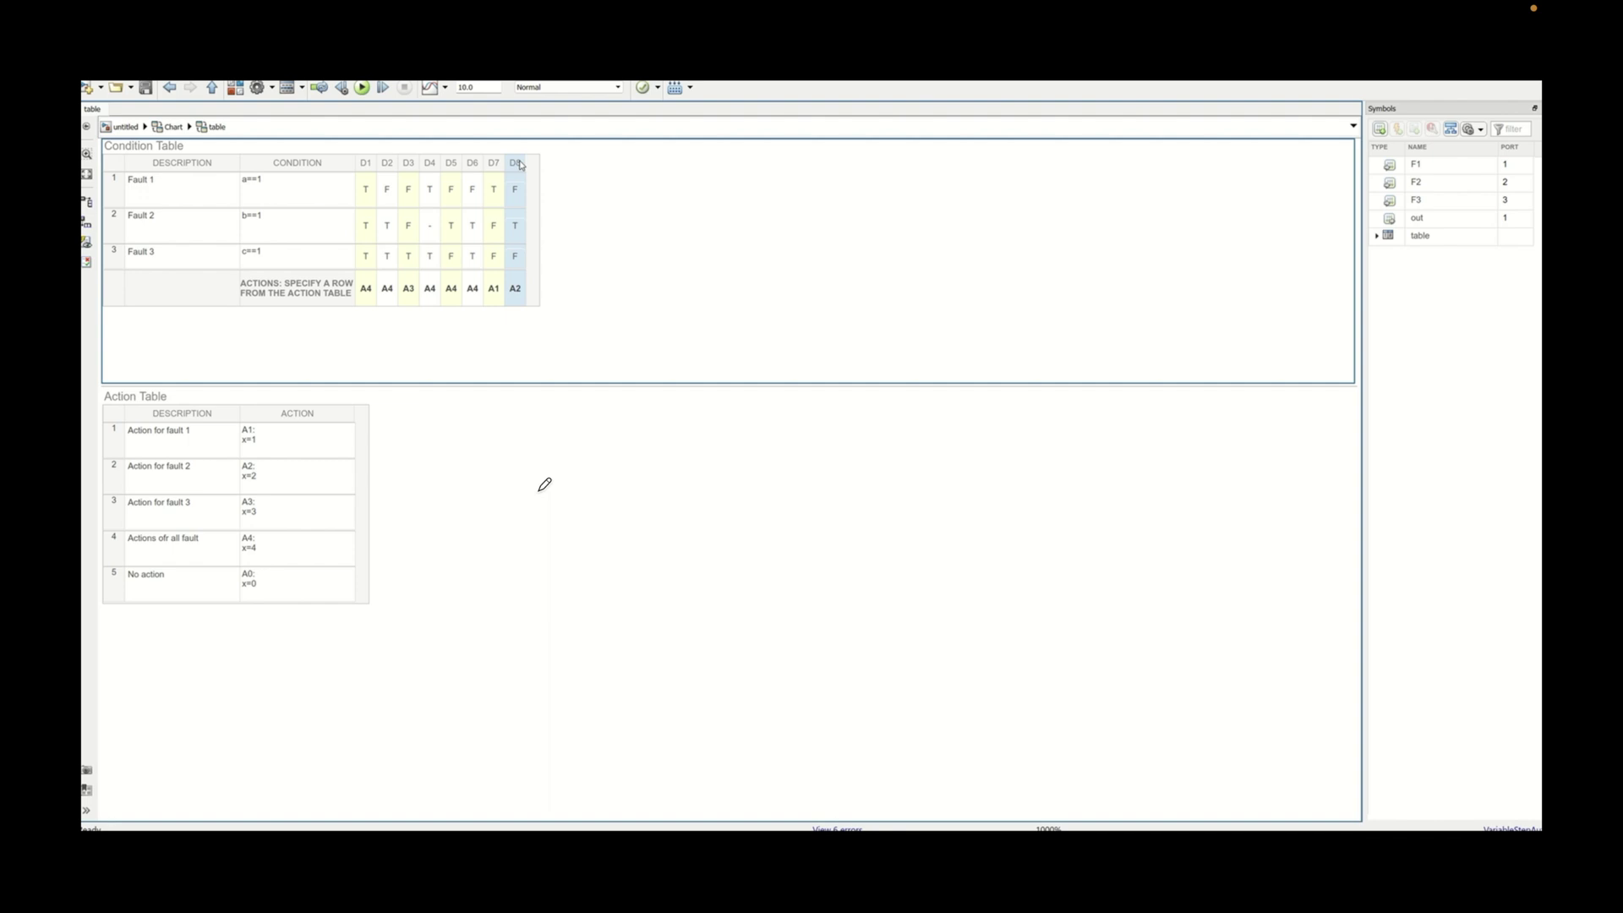
{"action": "left_click", "coordinate": [538, 173]}
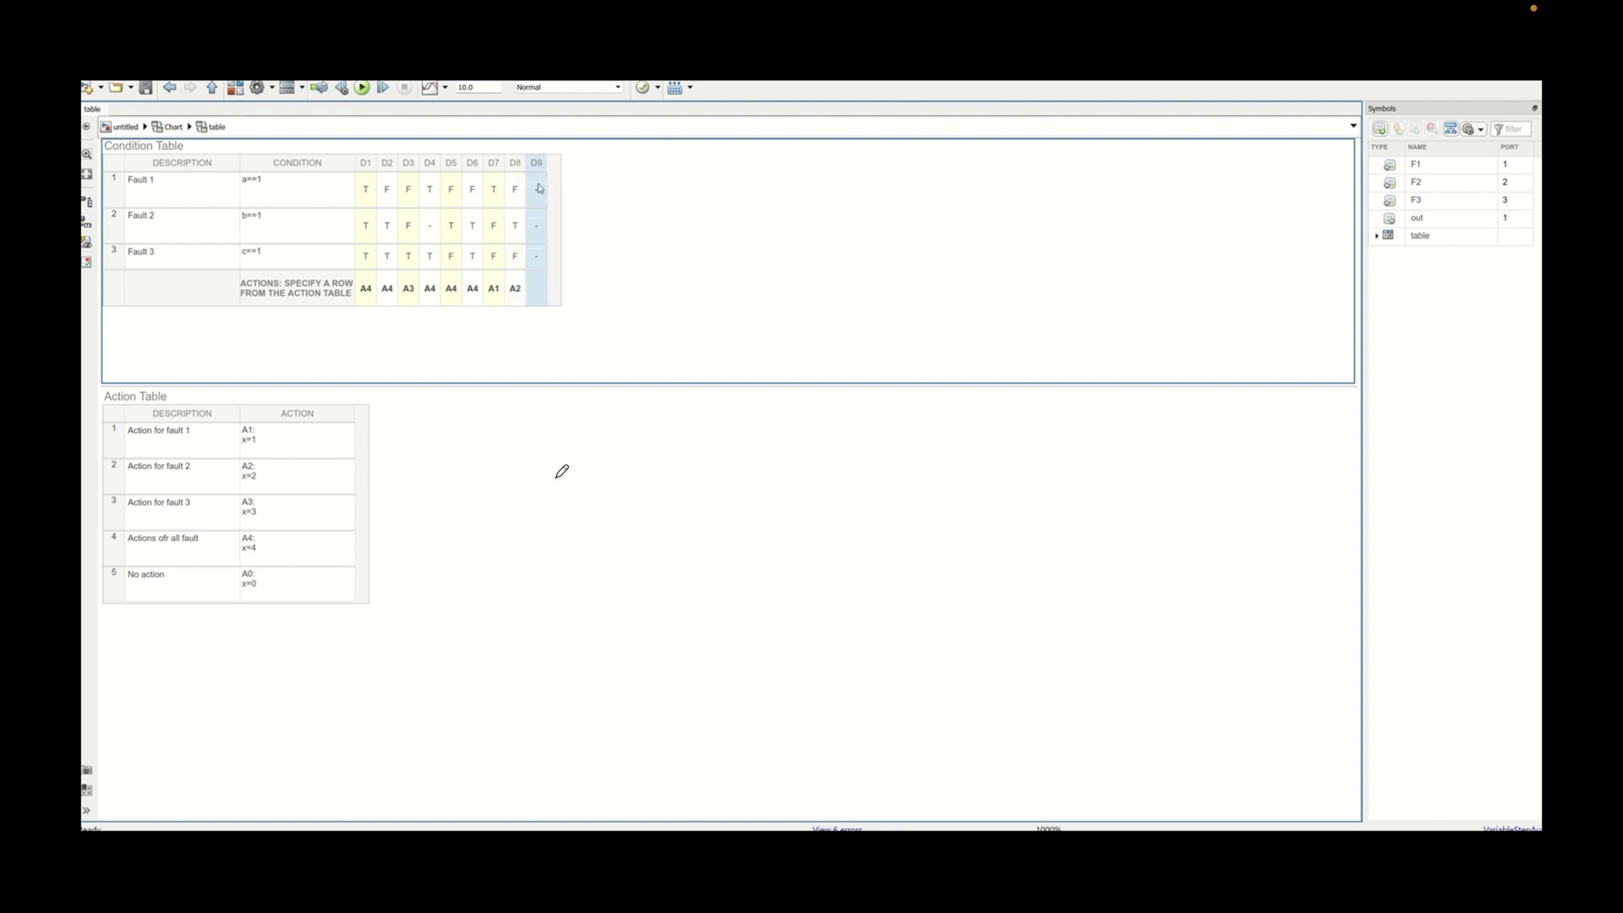
{"action": "left_click", "coordinate": [536, 189]}
{"action": "left_click", "coordinate": [544, 238]}
{"action": "left_click", "coordinate": [536, 225]}
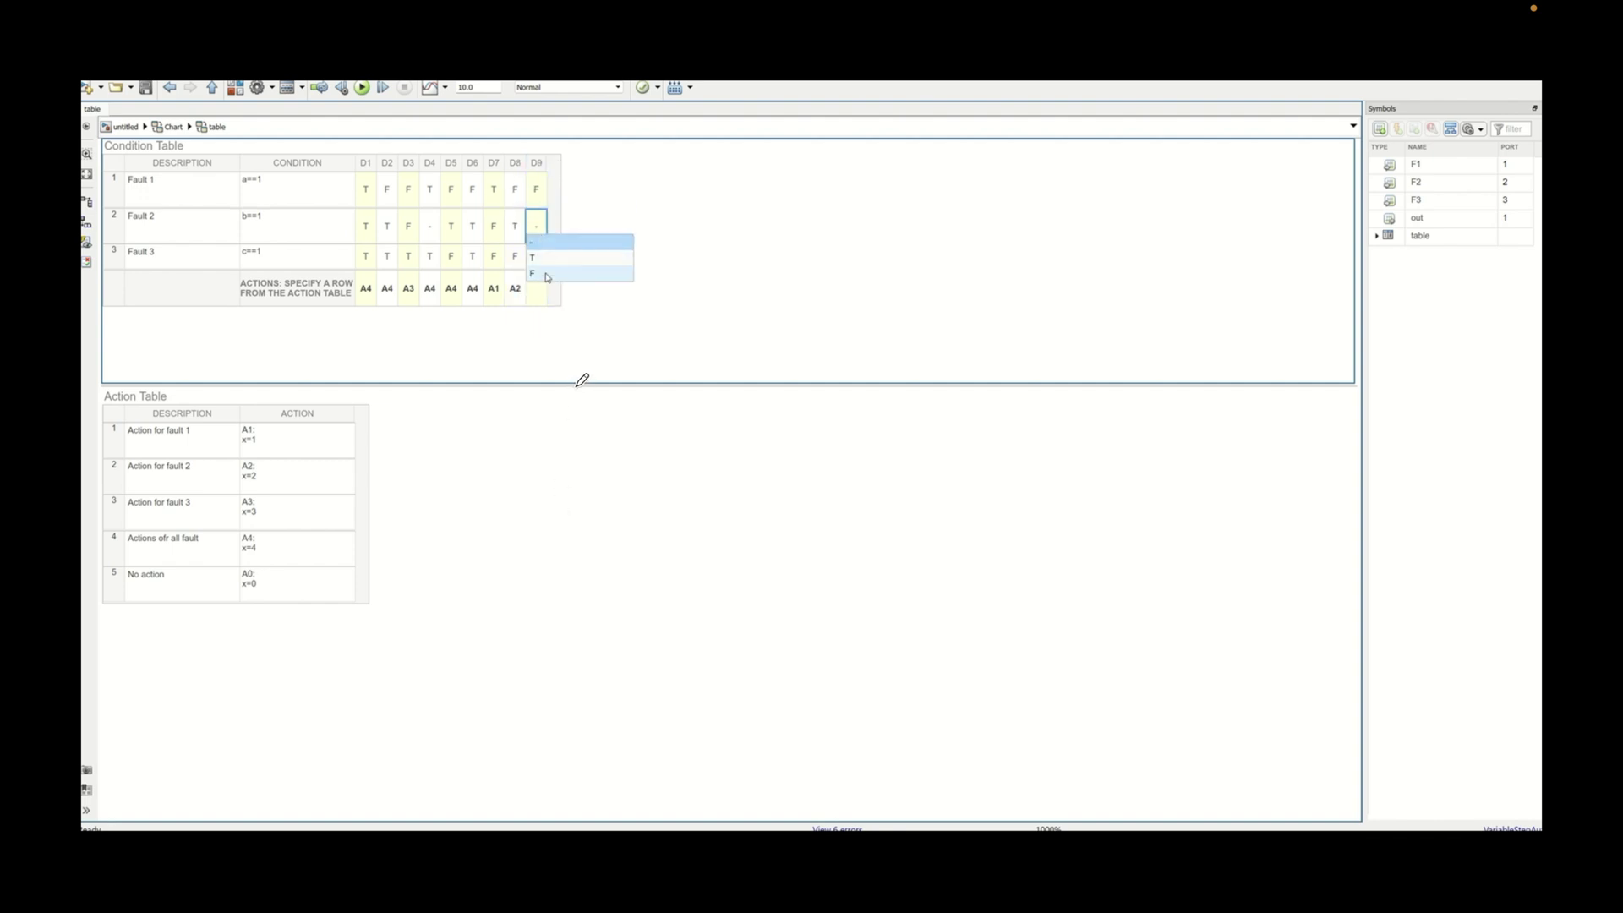
{"action": "left_click", "coordinate": [541, 271]}
{"action": "left_click", "coordinate": [536, 256]}
{"action": "left_click", "coordinate": [536, 304]}
{"action": "left_click", "coordinate": [538, 290]}
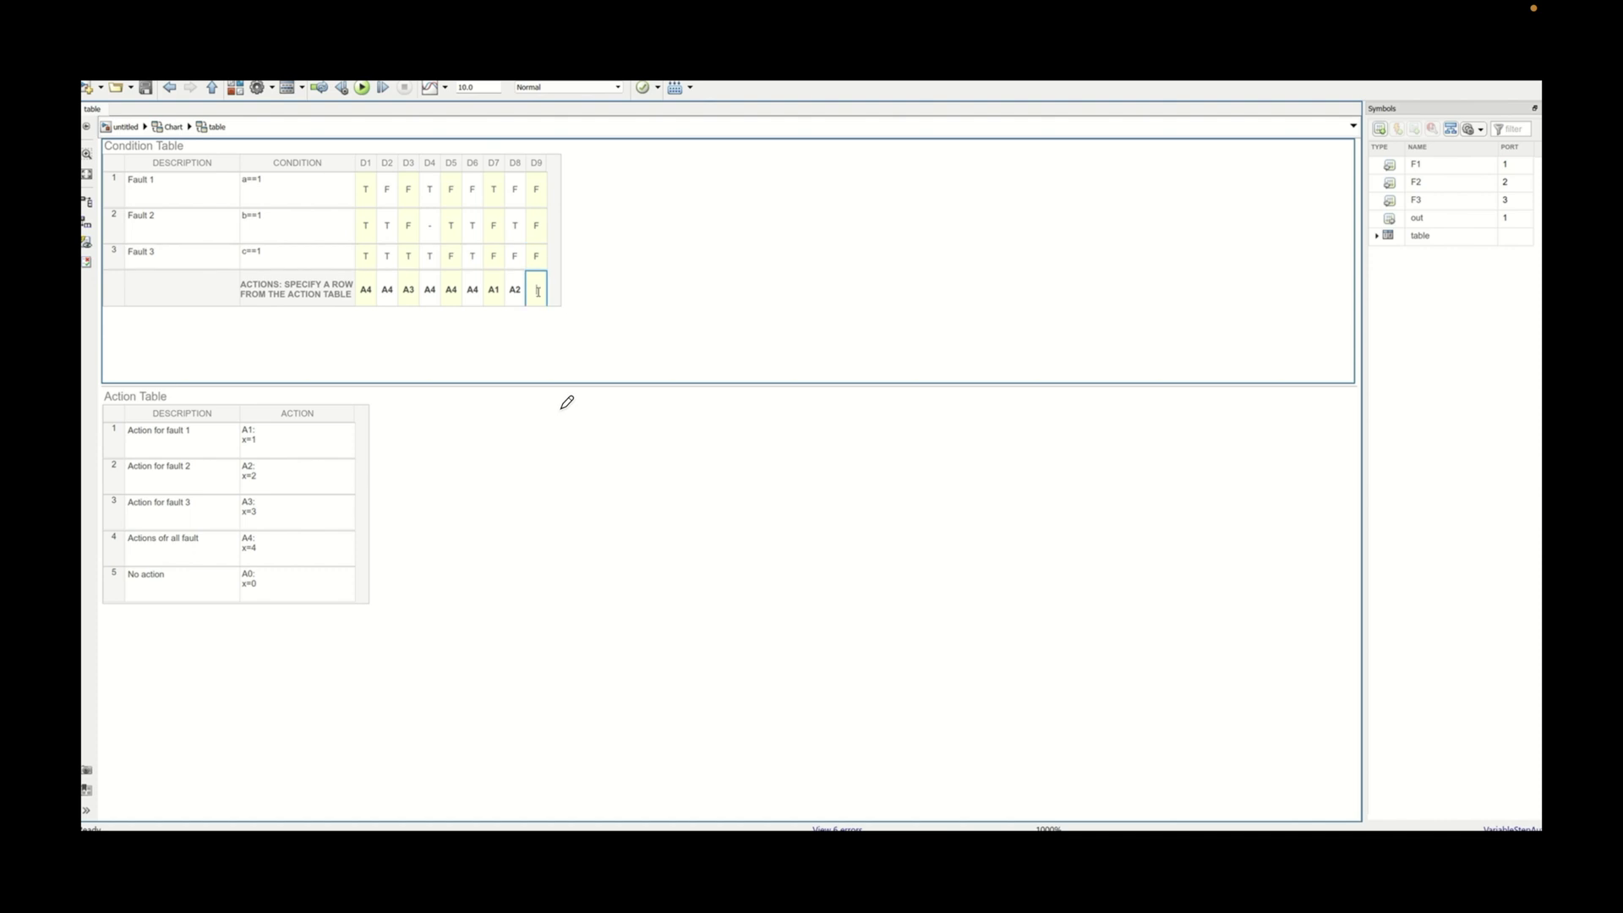
{"action": "type", "text": "A0"}
{"action": "left_click", "coordinate": [623, 271]}
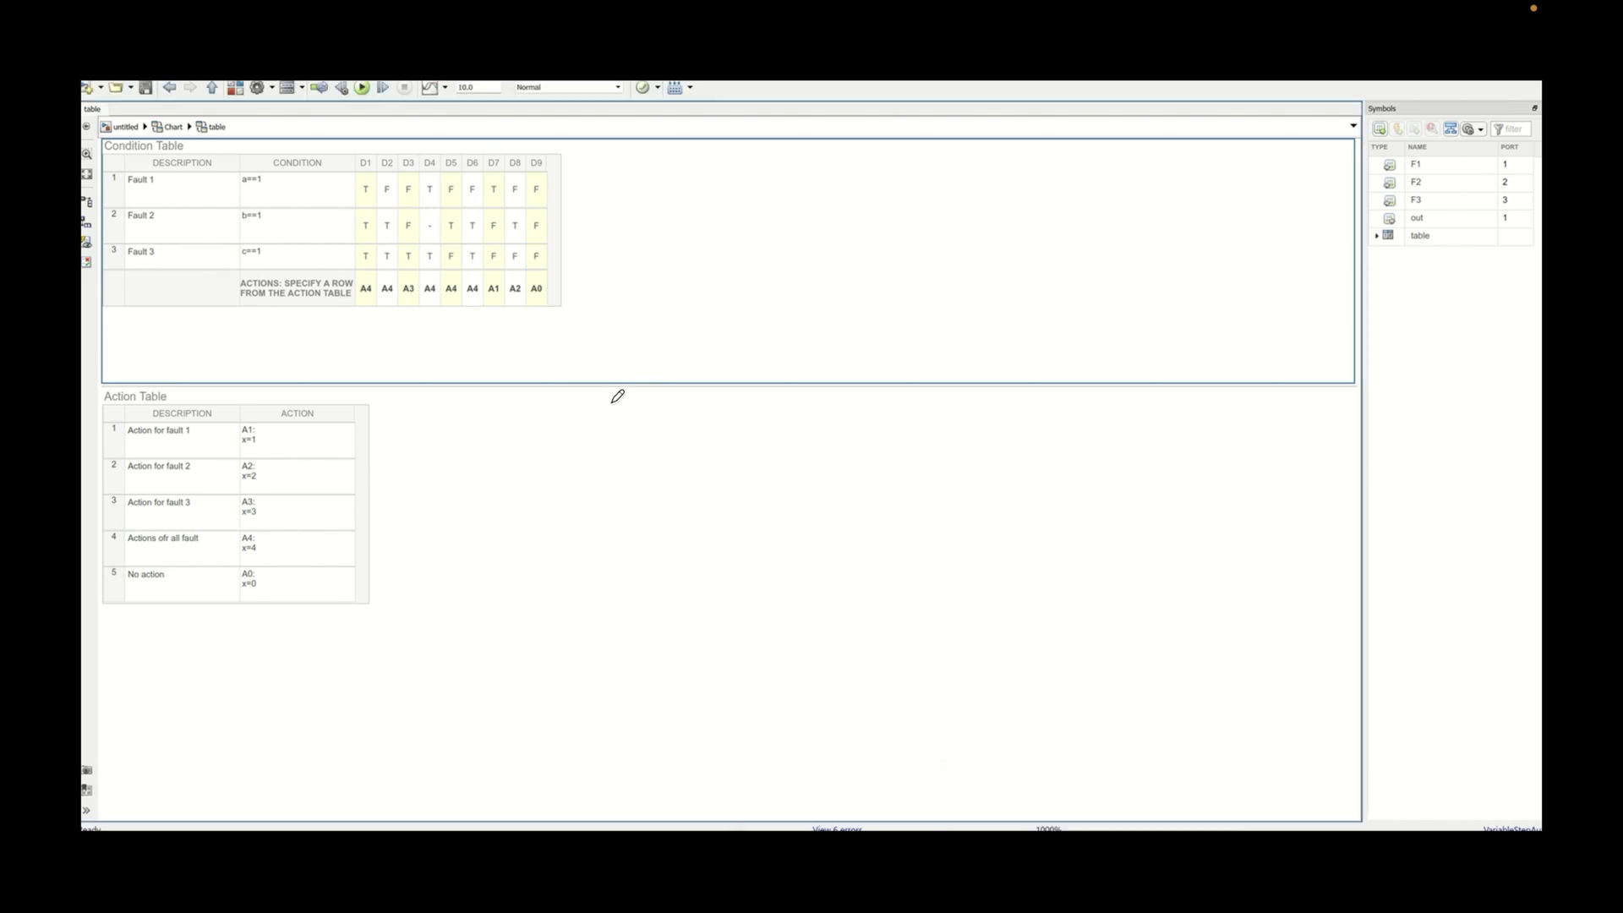
Check the simulation diagnostics for missing cases and append a tenth decision column with T, T, F and action A4
{"action": "mouse_move", "coordinate": [1005, 803]}
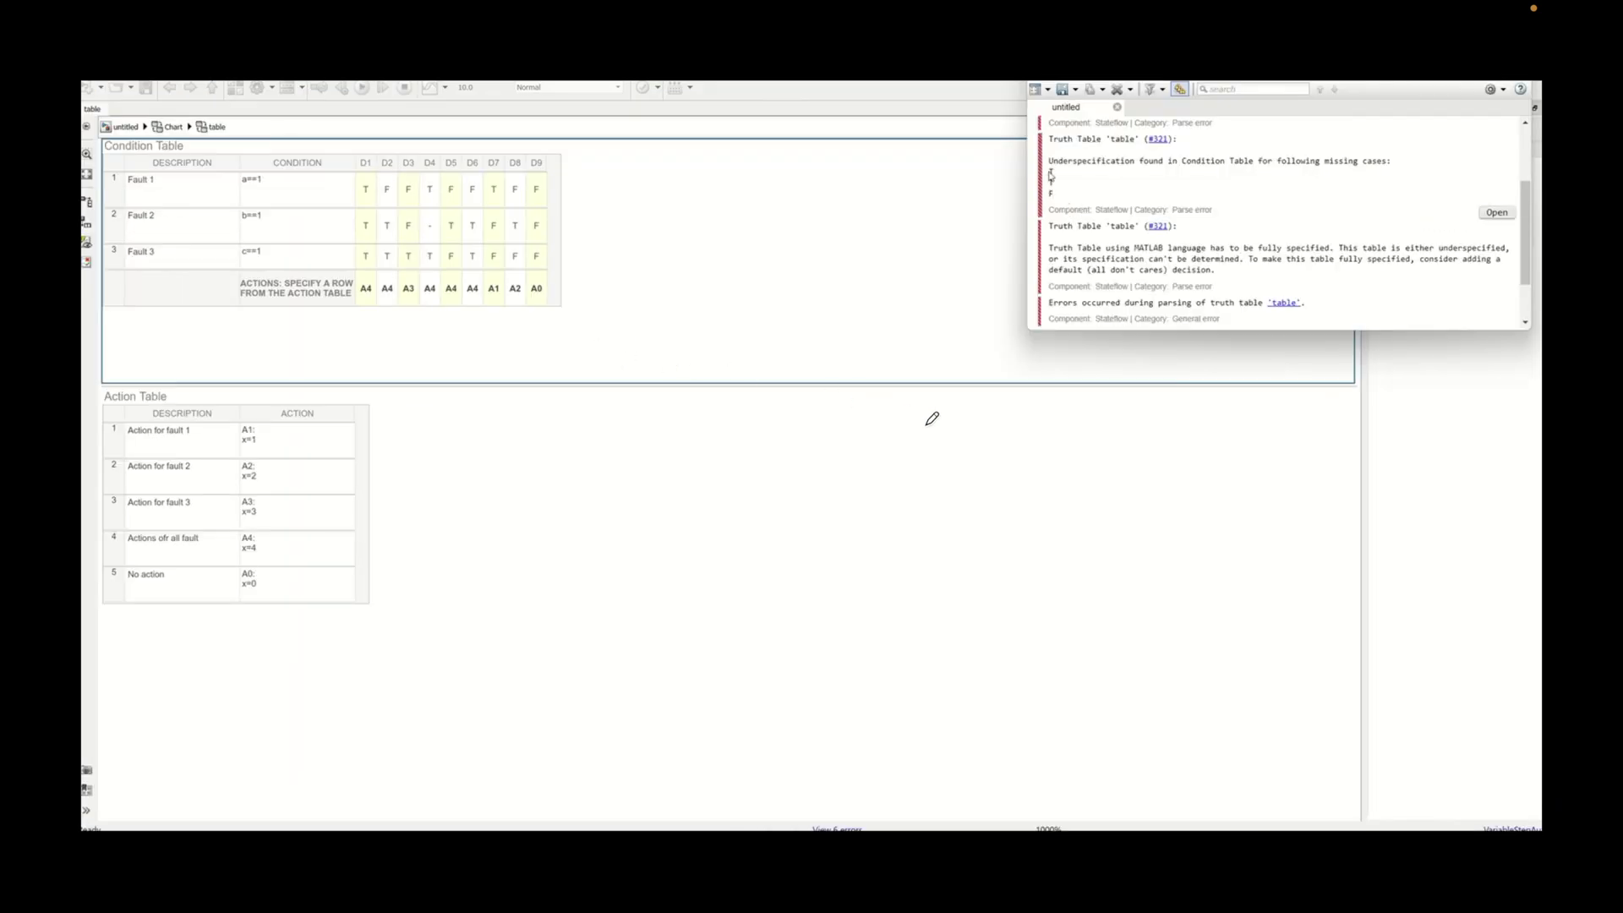
{"action": "left_click", "coordinate": [1046, 305]}
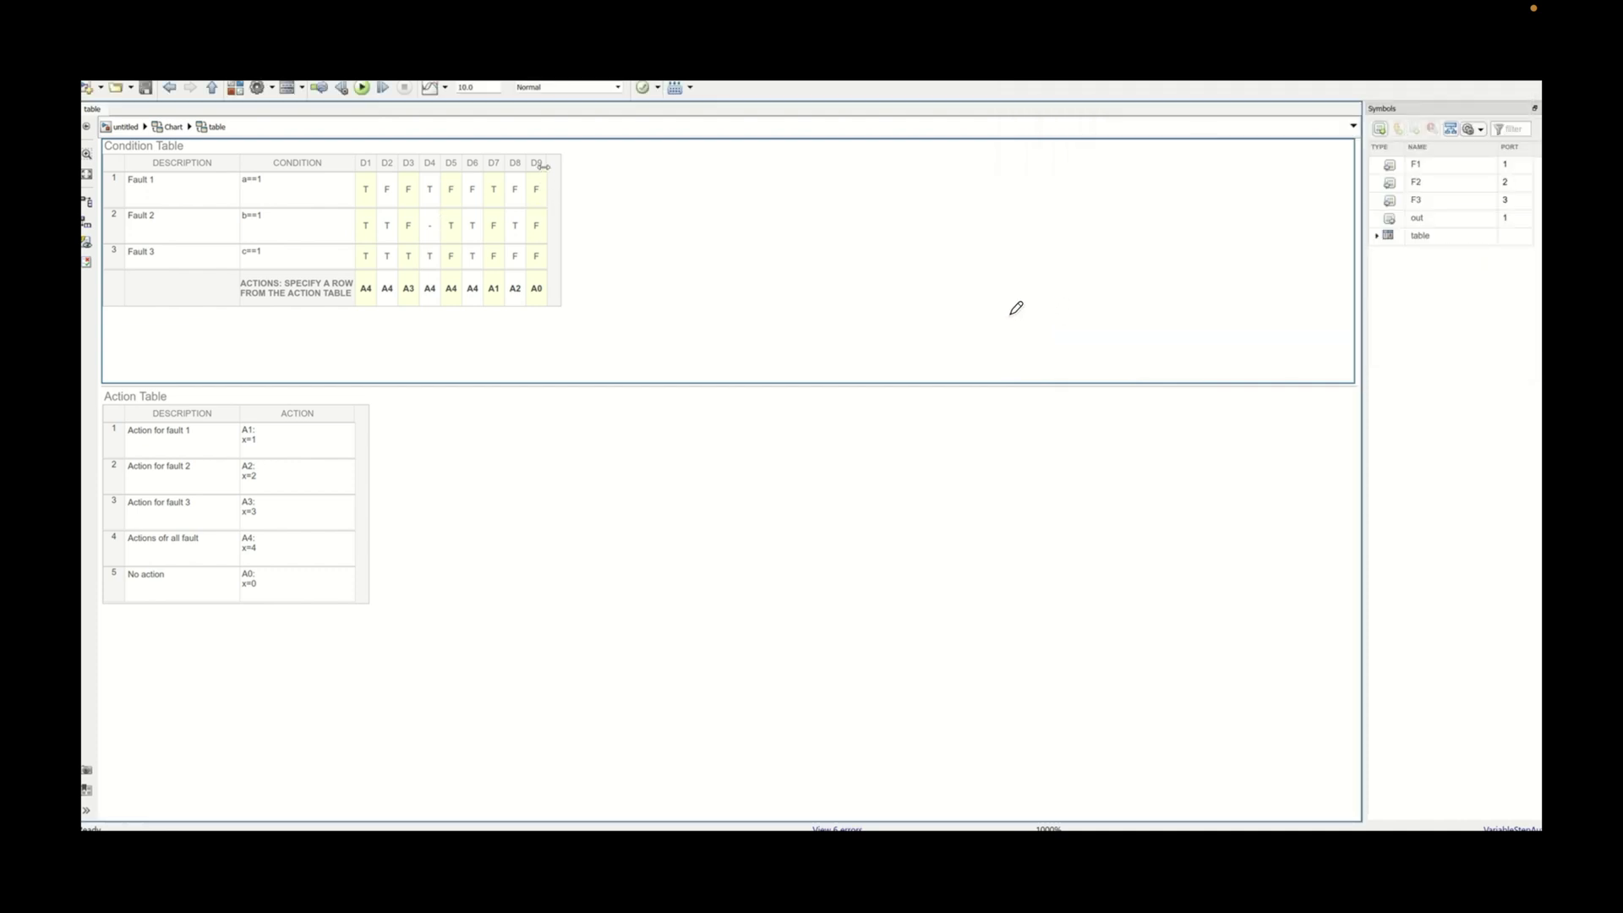
{"action": "right_click", "coordinate": [542, 167]}
{"action": "left_click", "coordinate": [550, 172]}
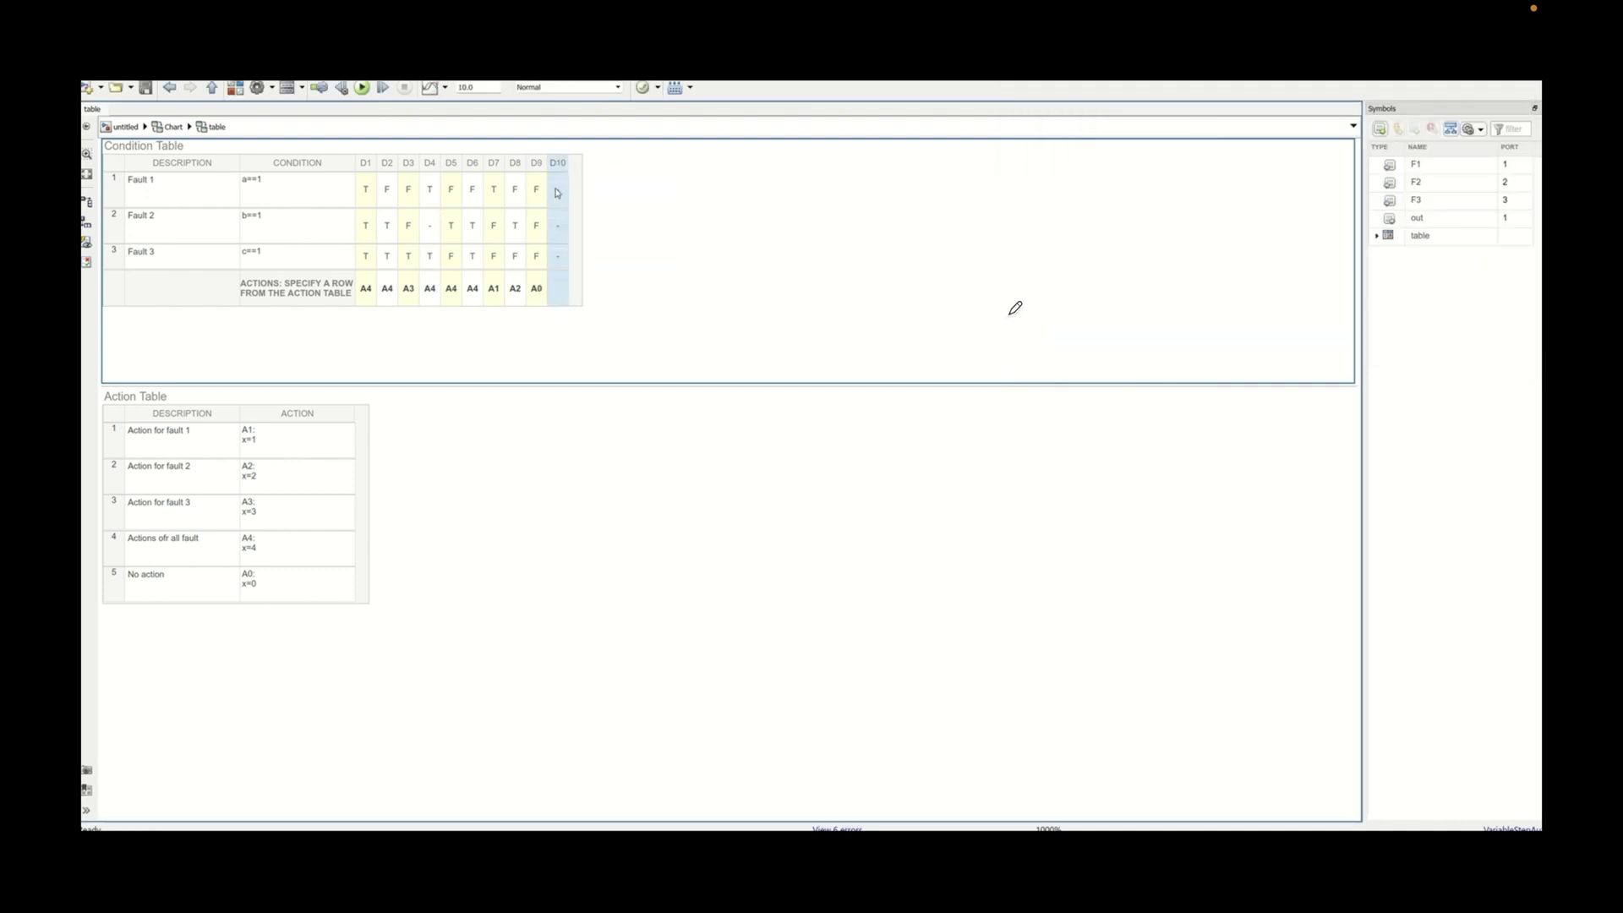
{"action": "left_click", "coordinate": [557, 193]}
{"action": "left_click", "coordinate": [558, 225]}
{"action": "left_click", "coordinate": [557, 224]}
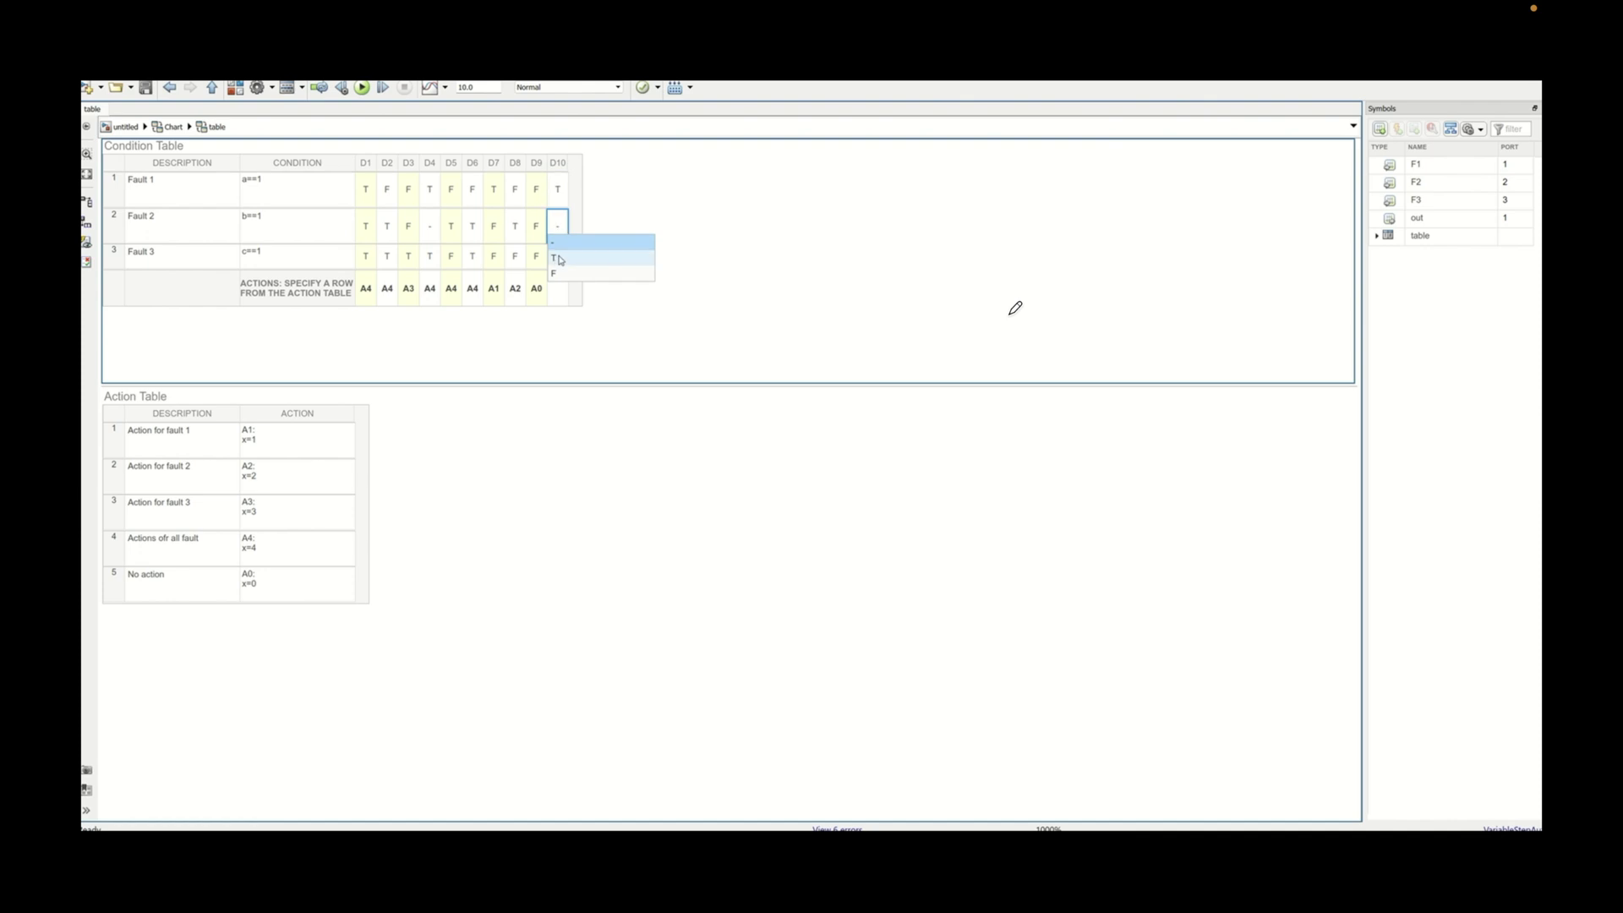
{"action": "left_click", "coordinate": [559, 259]}
{"action": "left_click", "coordinate": [557, 256]}
{"action": "left_click", "coordinate": [556, 304]}
{"action": "left_click", "coordinate": [555, 290]}
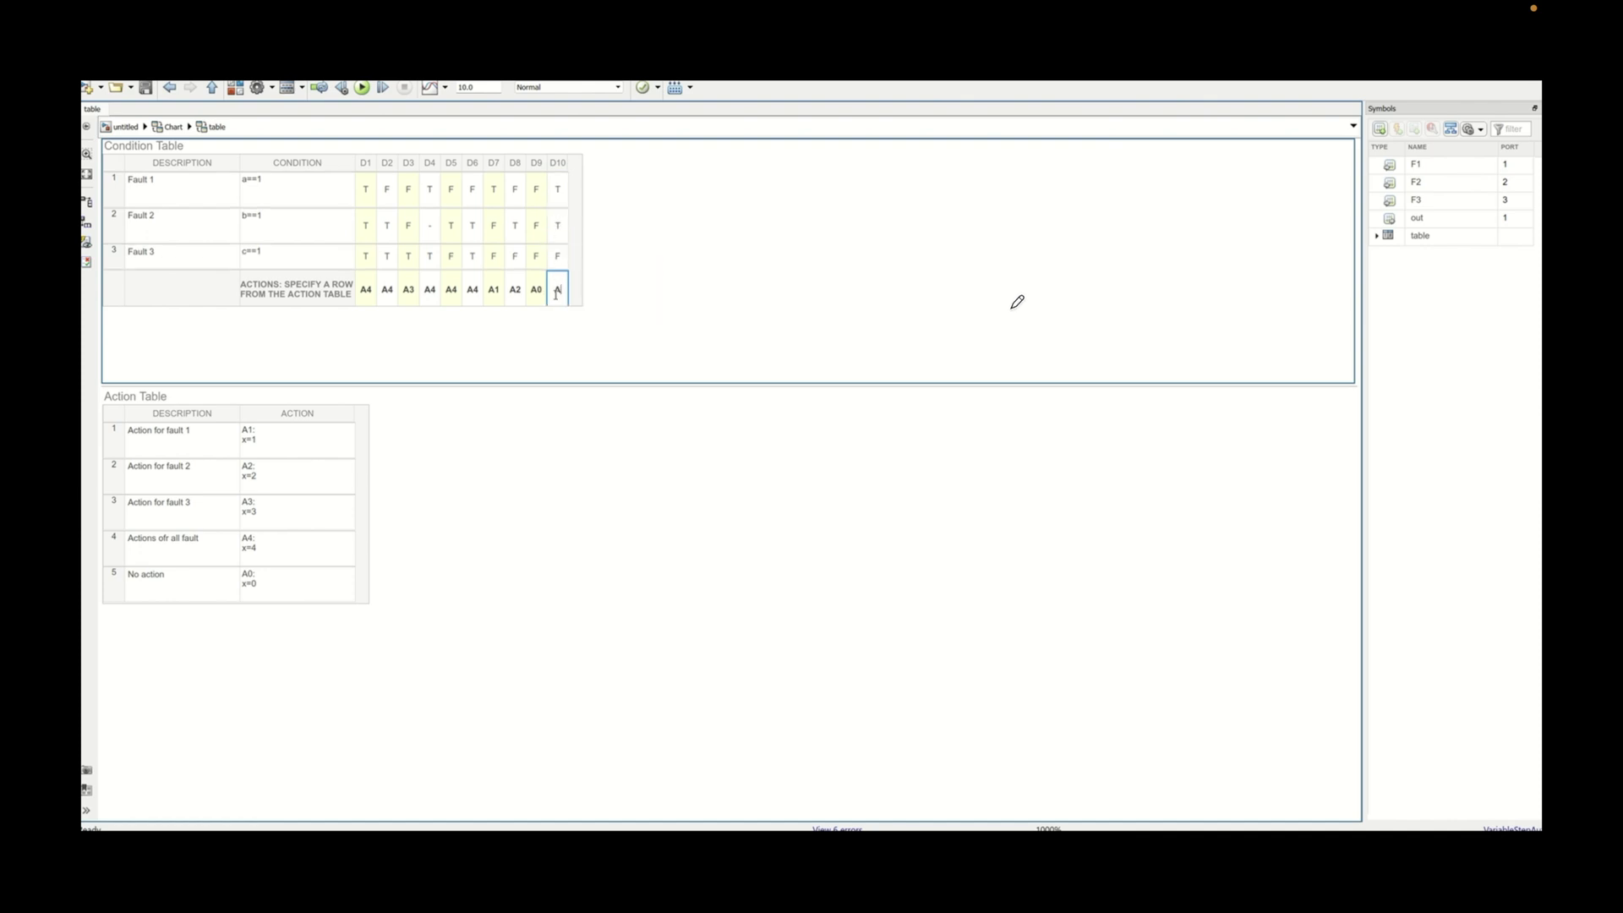
{"action": "type", "text": "4"}
{"action": "left_click", "coordinate": [1017, 302]}
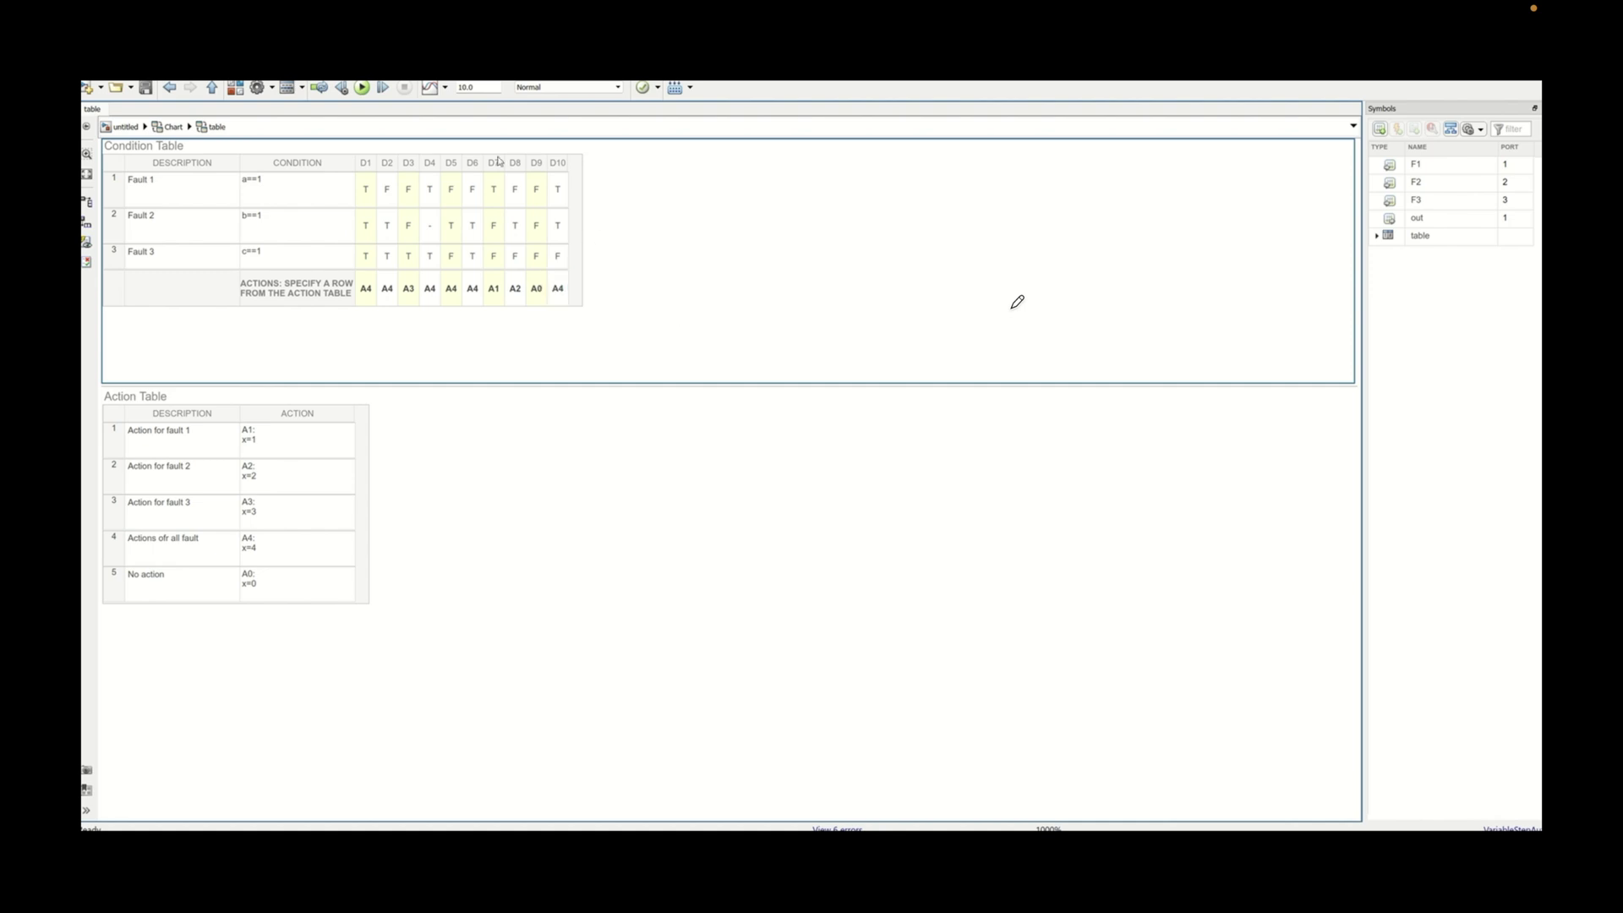
Run the simulation, dismiss the diagnostics and delete decision column D6 from the condition table
{"action": "key", "text": "ctrl+t"}
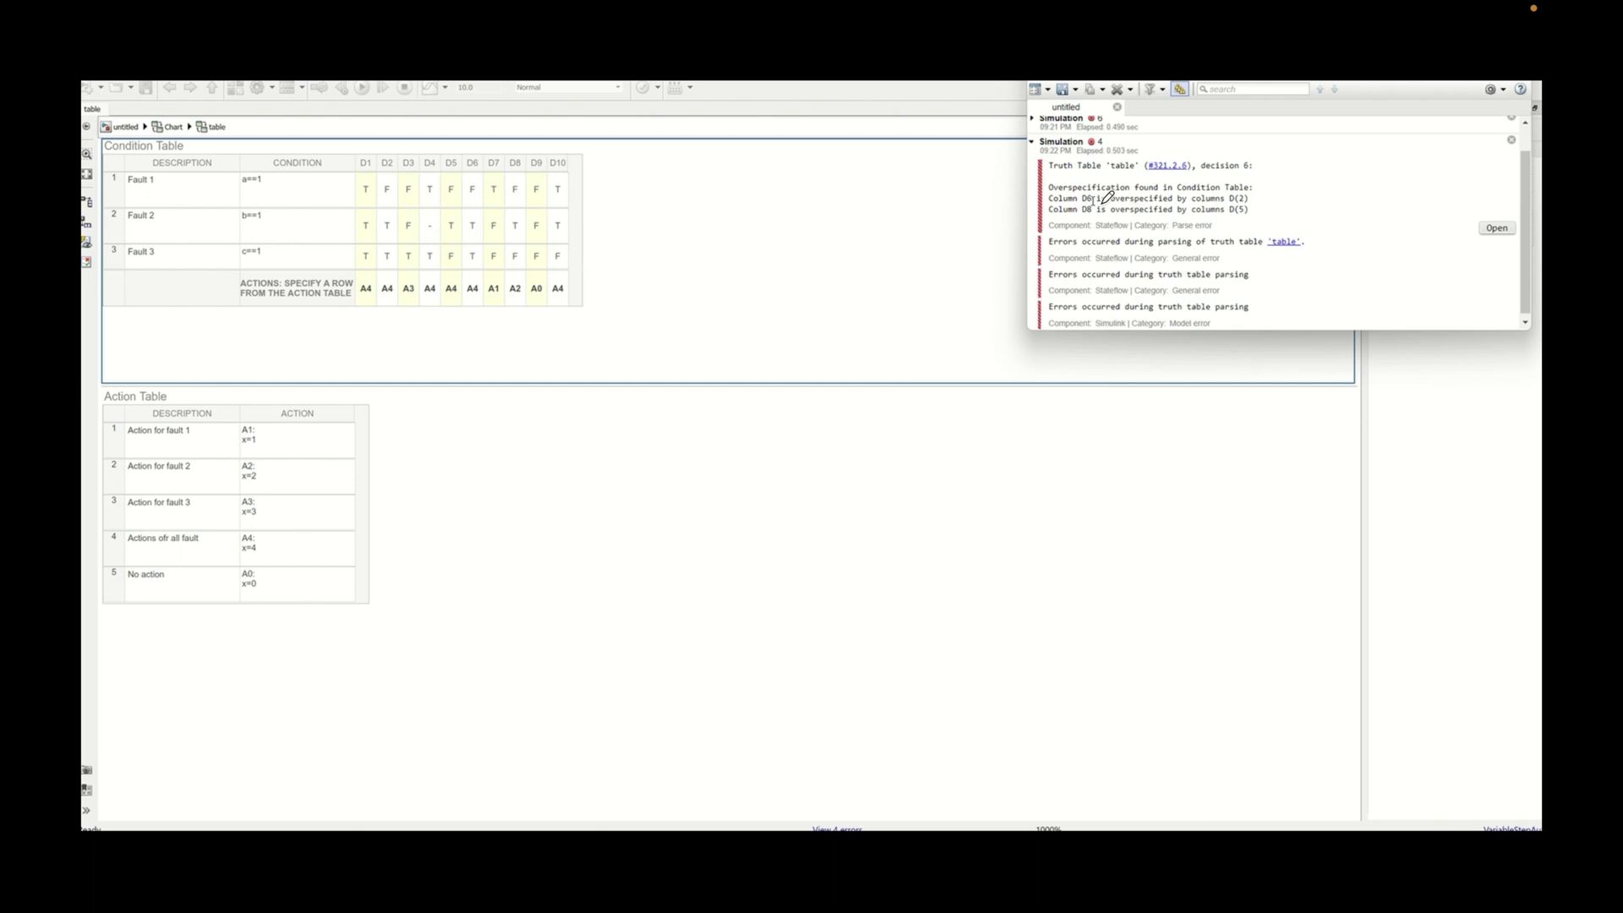
{"action": "left_click", "coordinate": [1163, 168]}
{"action": "left_click", "coordinate": [517, 164]}
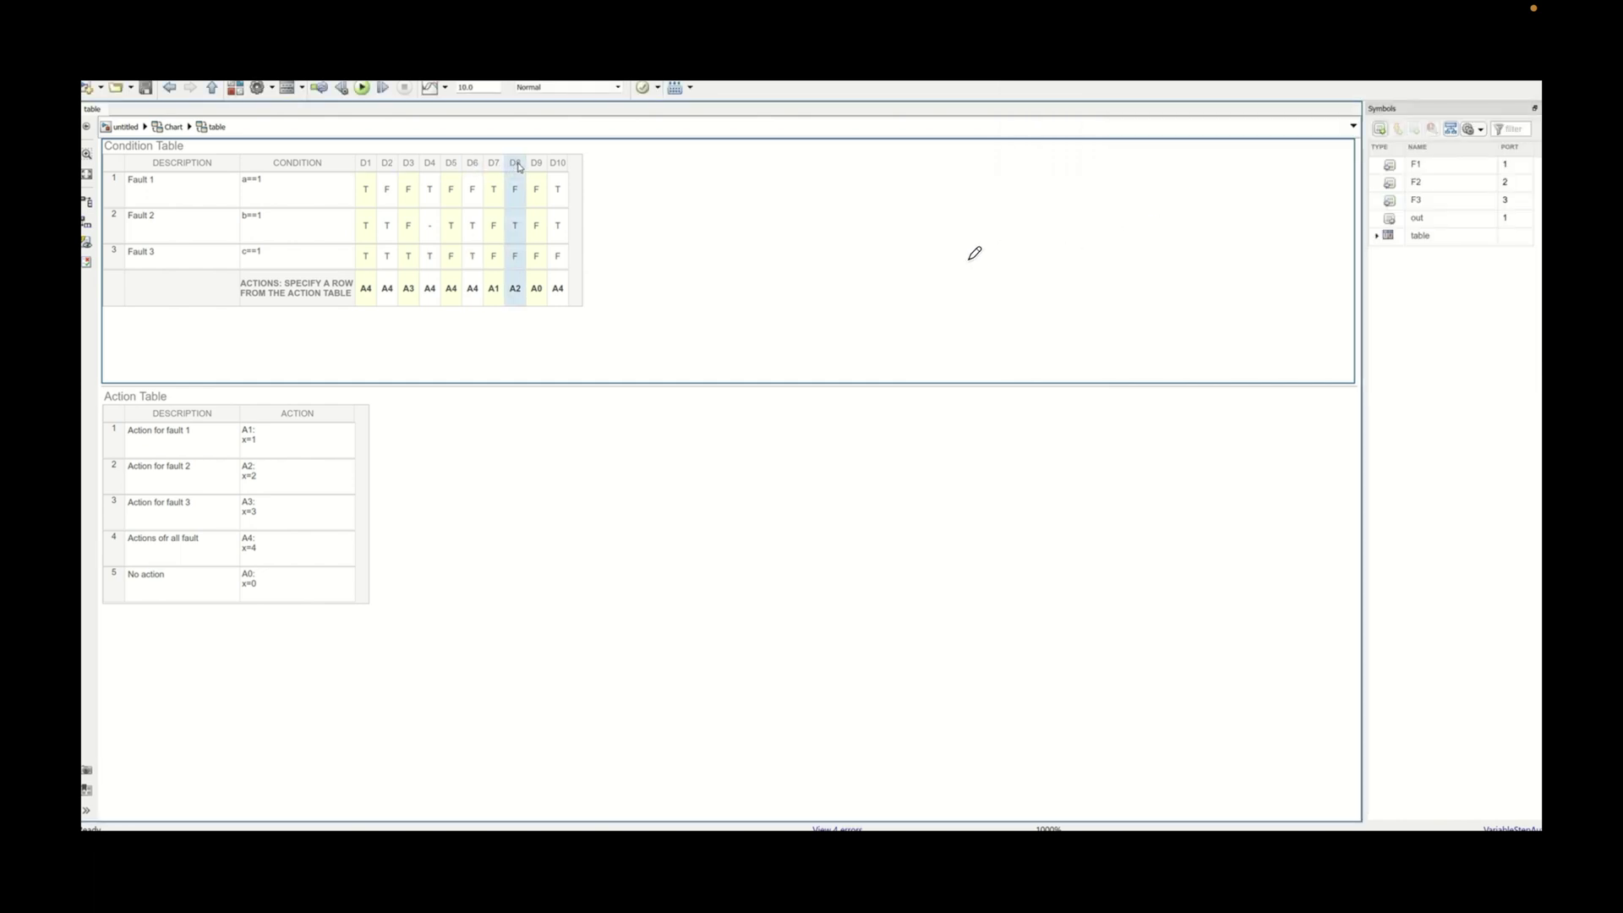
{"action": "left_click", "coordinate": [474, 166]}
{"action": "right_click", "coordinate": [474, 168]}
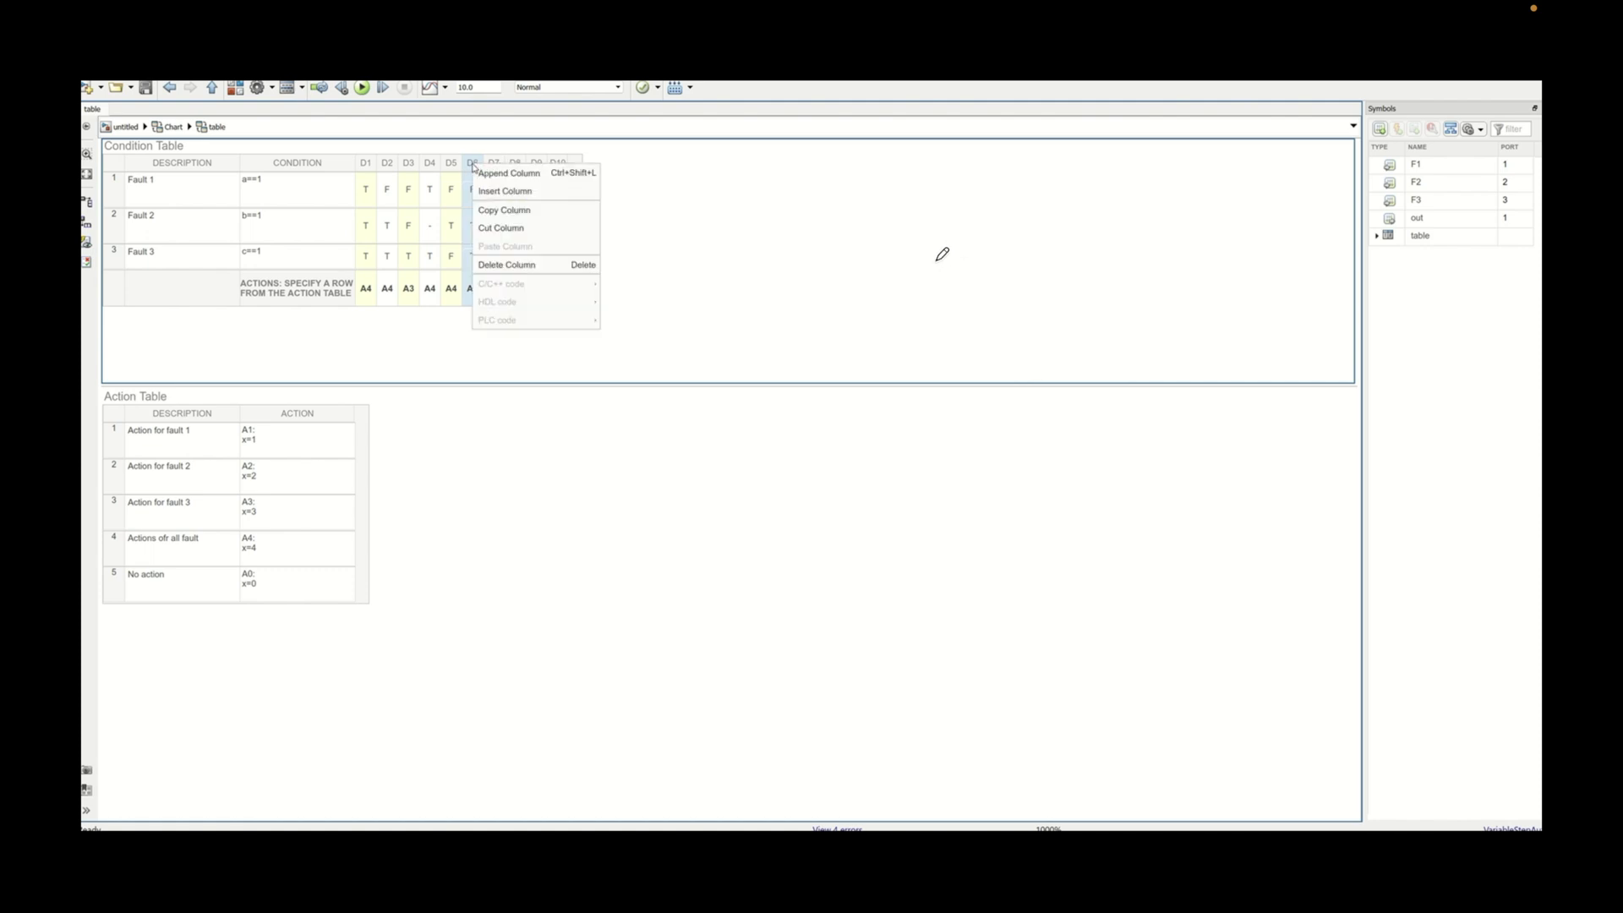
{"action": "key", "text": "Escape"}
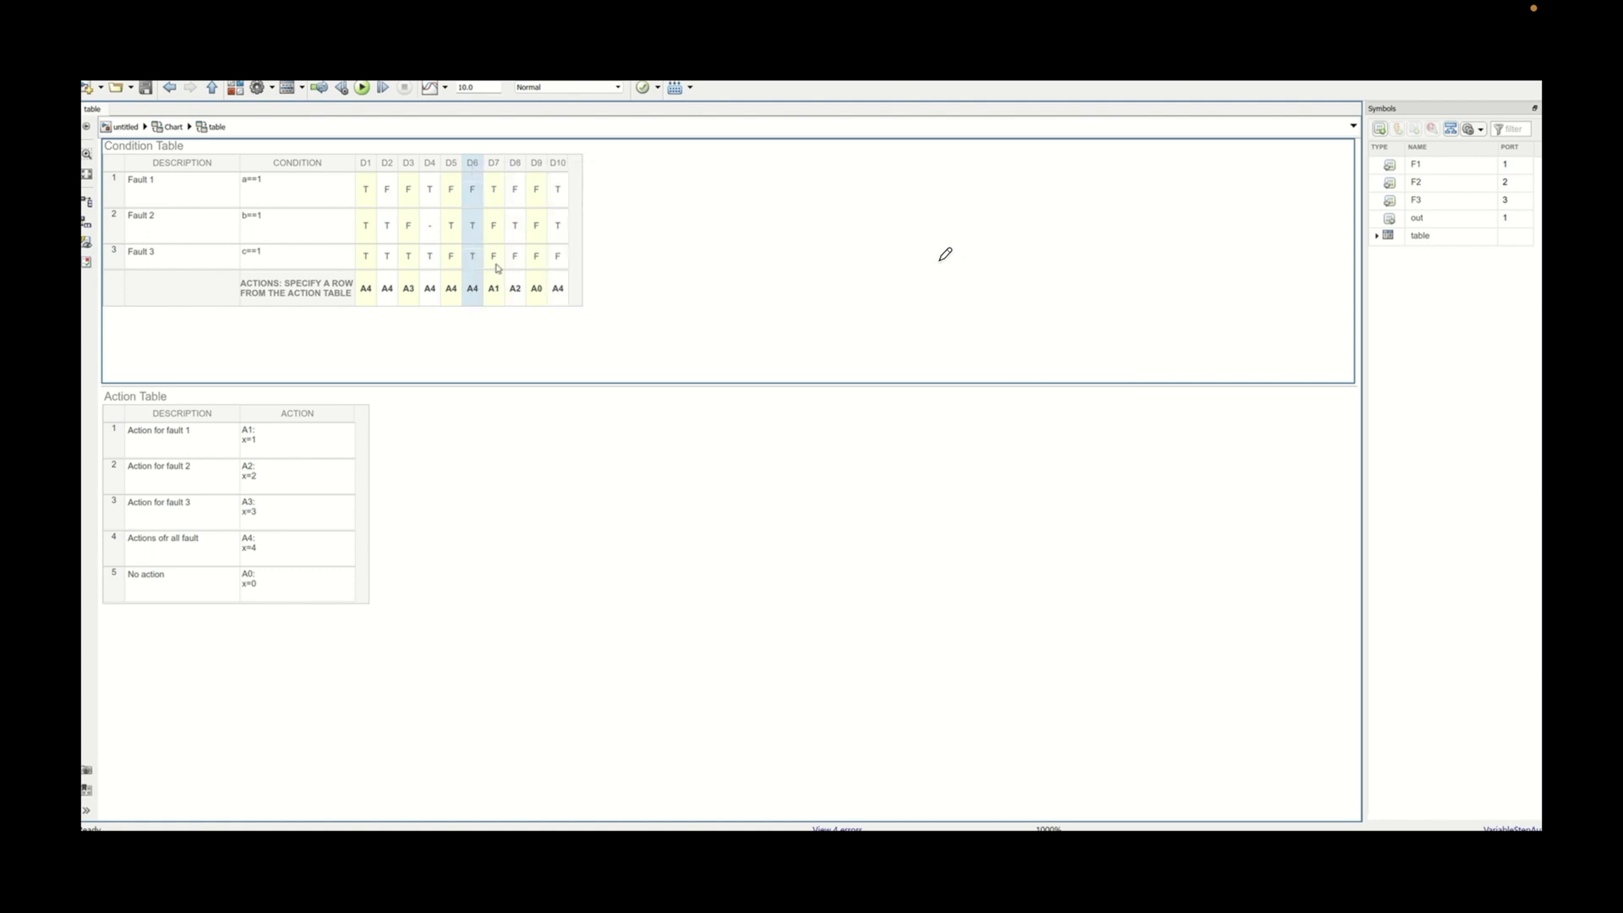
Rerun the simulation before and after deleting decision column D5 from the condition table
{"action": "left_click", "coordinate": [385, 88]}
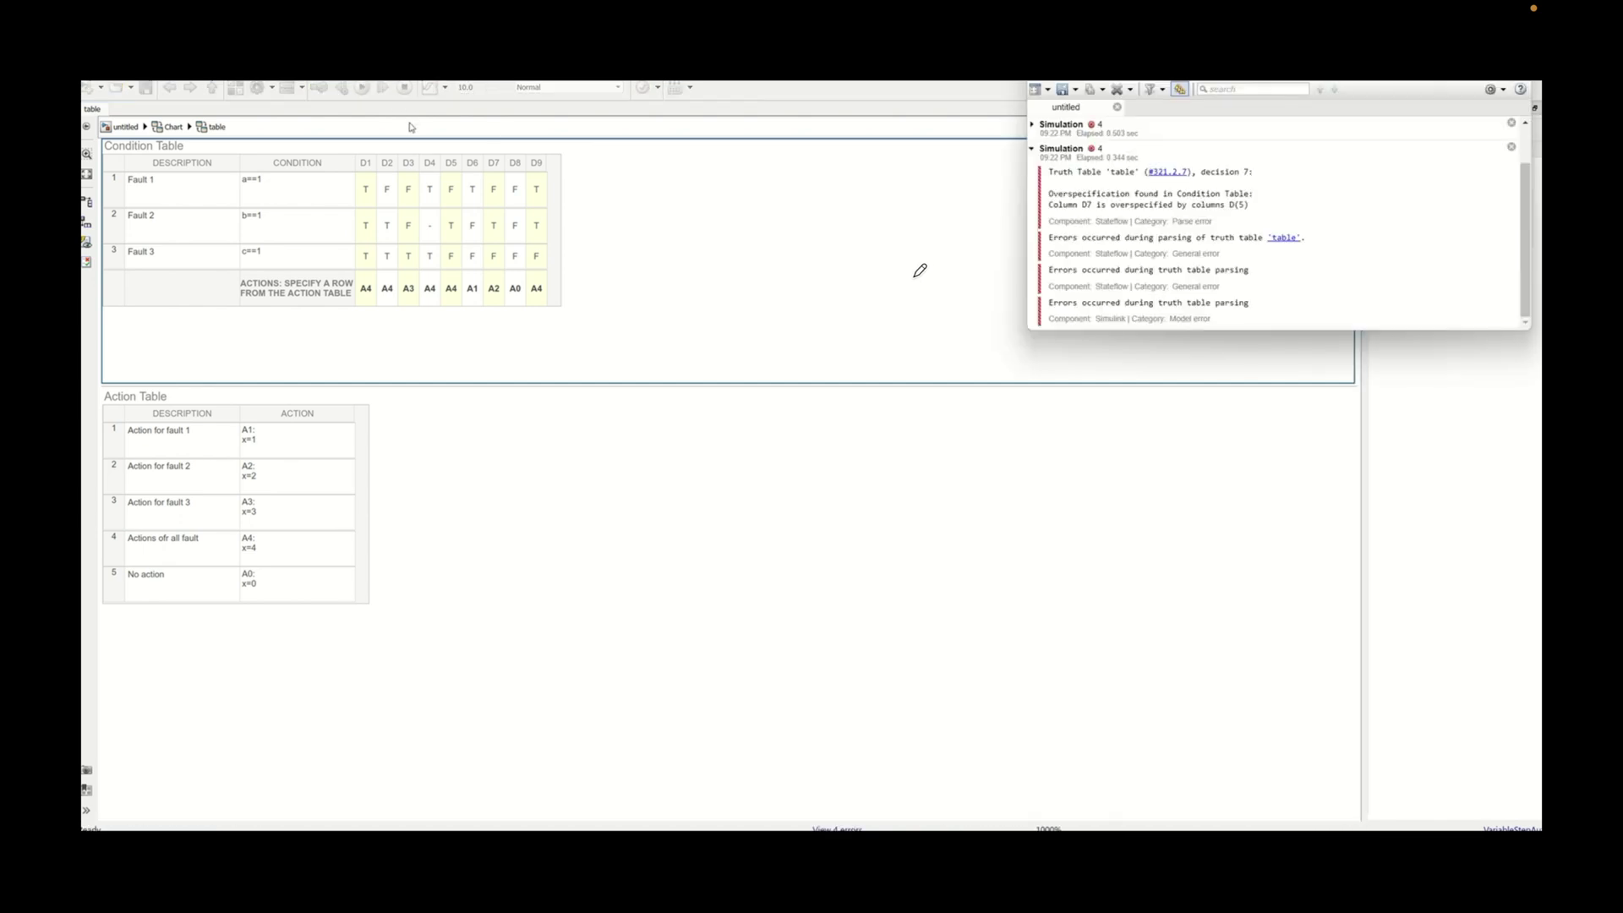
{"action": "mouse_move", "coordinate": [1296, 221]}
{"action": "left_click", "coordinate": [493, 164]}
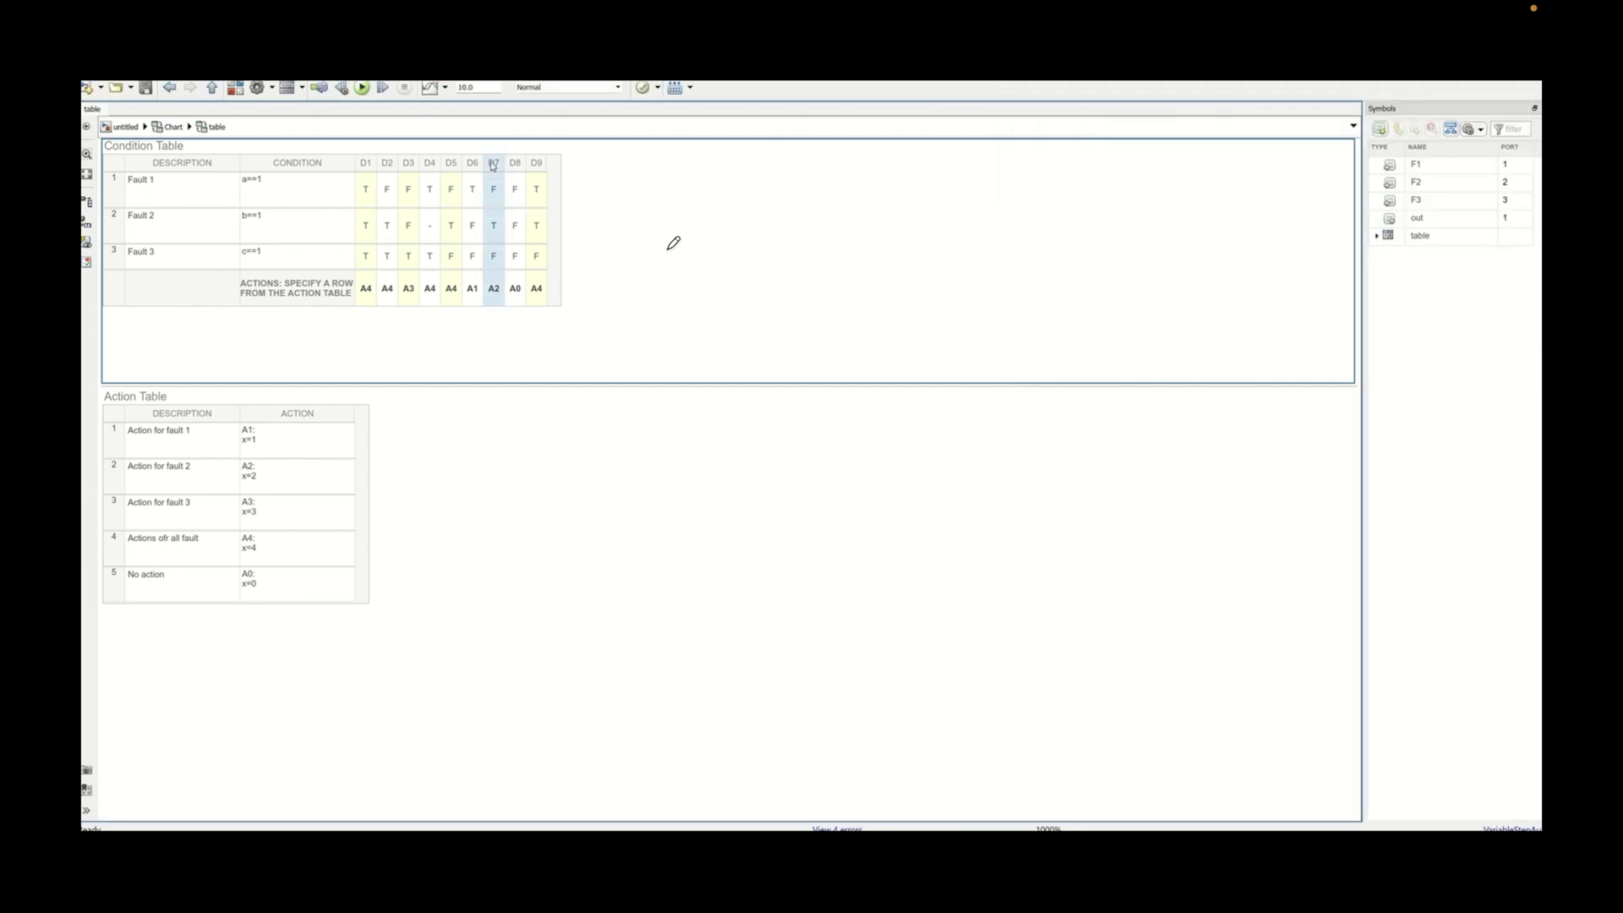
{"action": "key", "text": "Delete"}
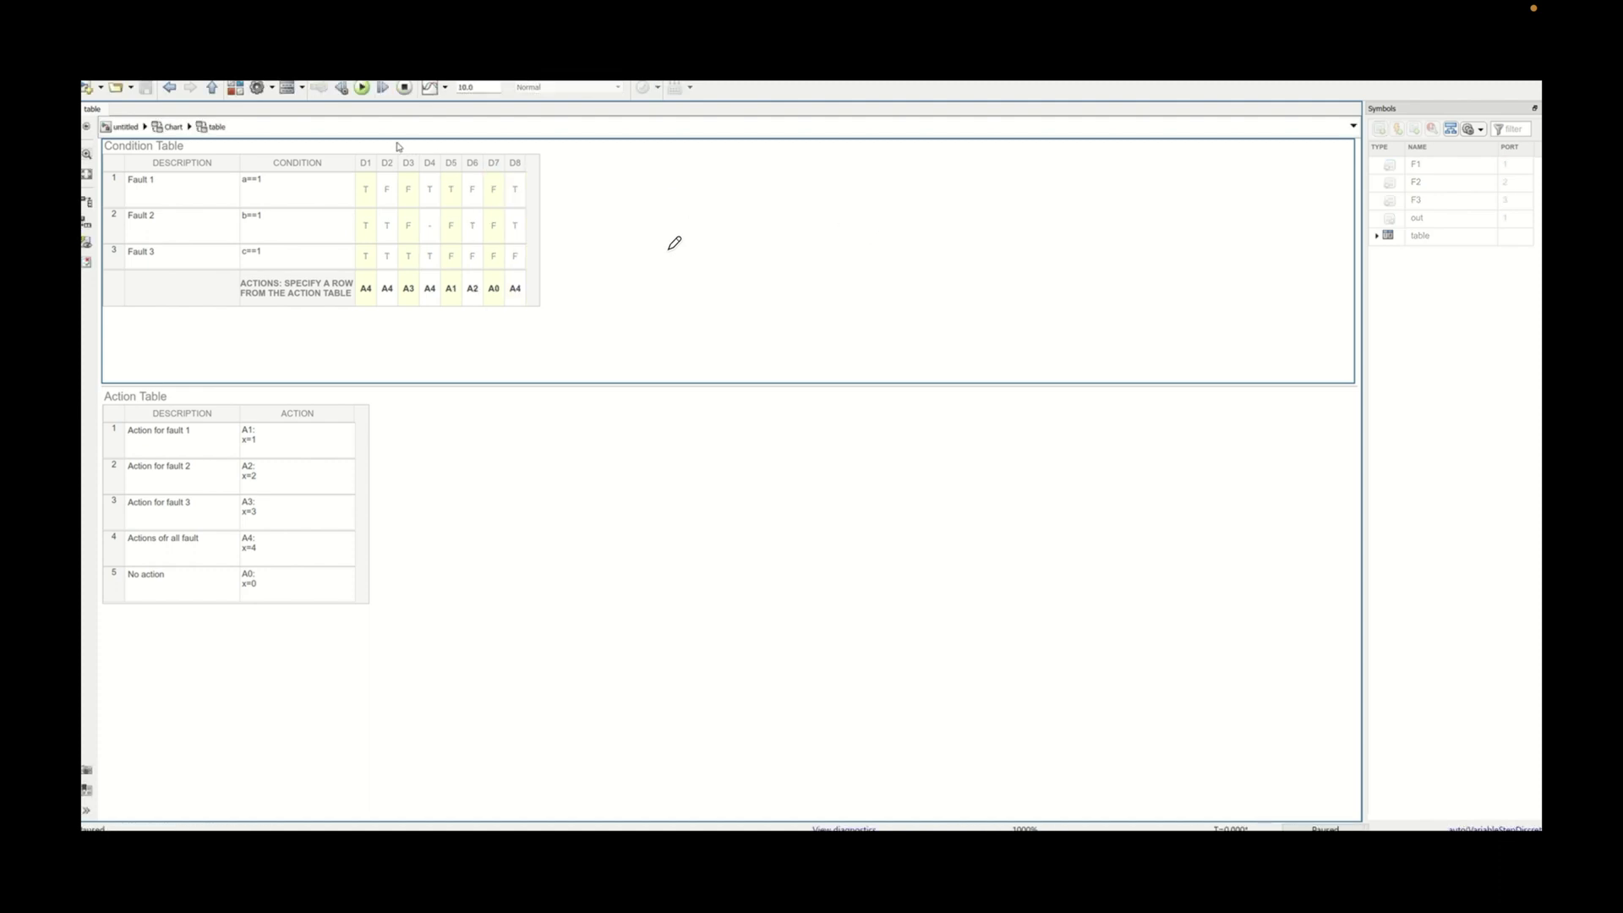
Stop the simulation and return to the top-level model to check the displayed output, clearing the chart selection
{"action": "left_click", "coordinate": [406, 87]}
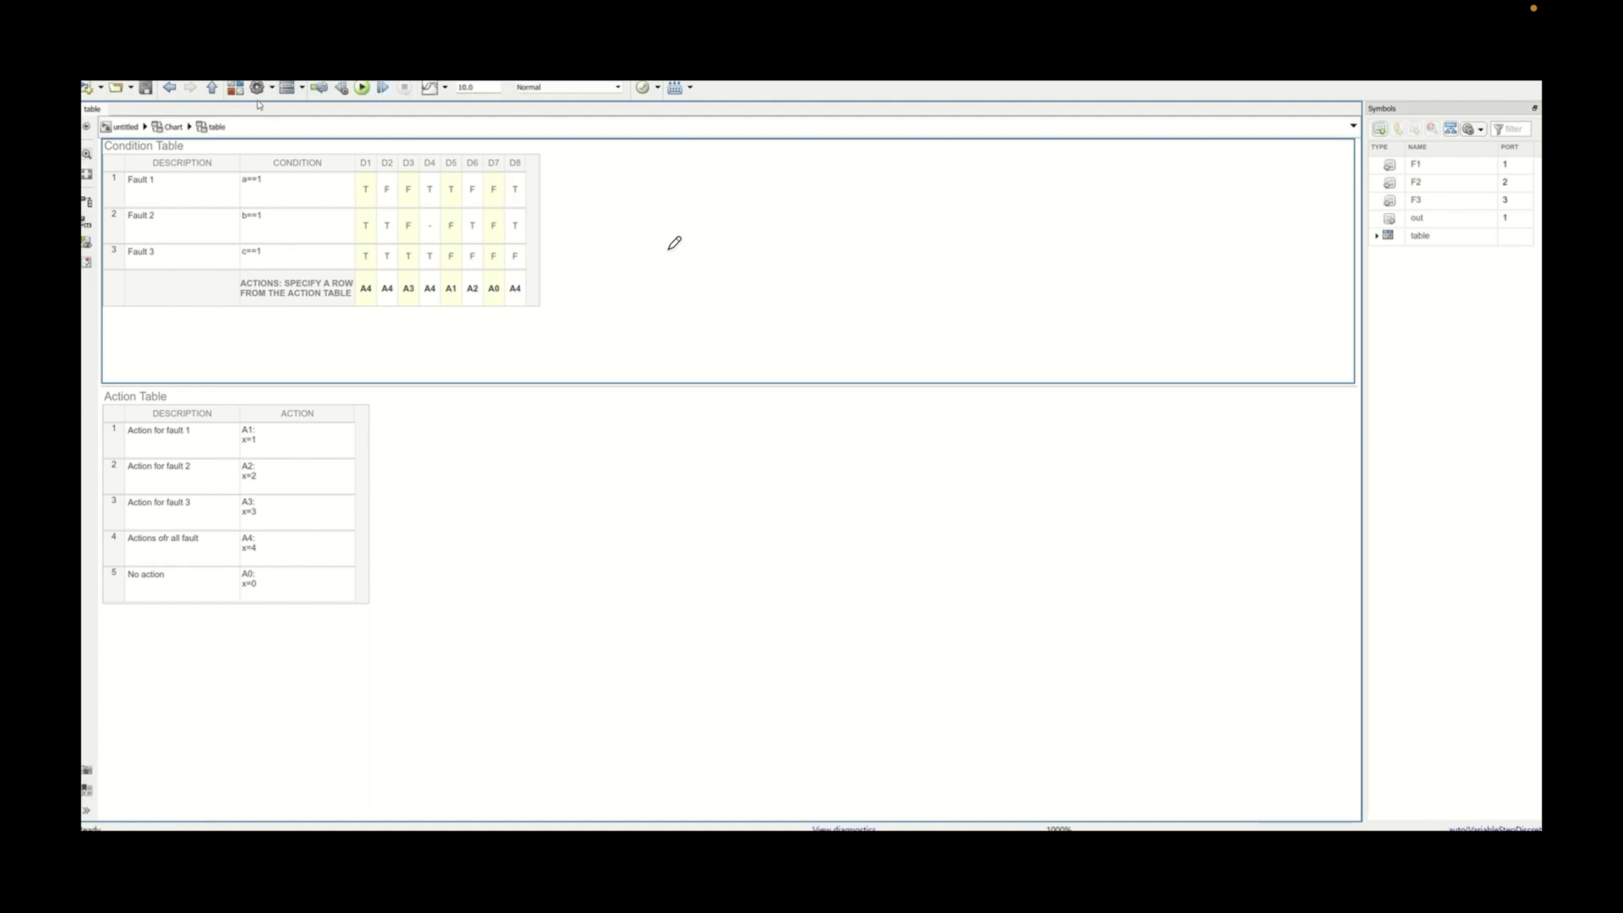
{"action": "left_click", "coordinate": [212, 88]}
{"action": "left_click", "coordinate": [212, 88]}
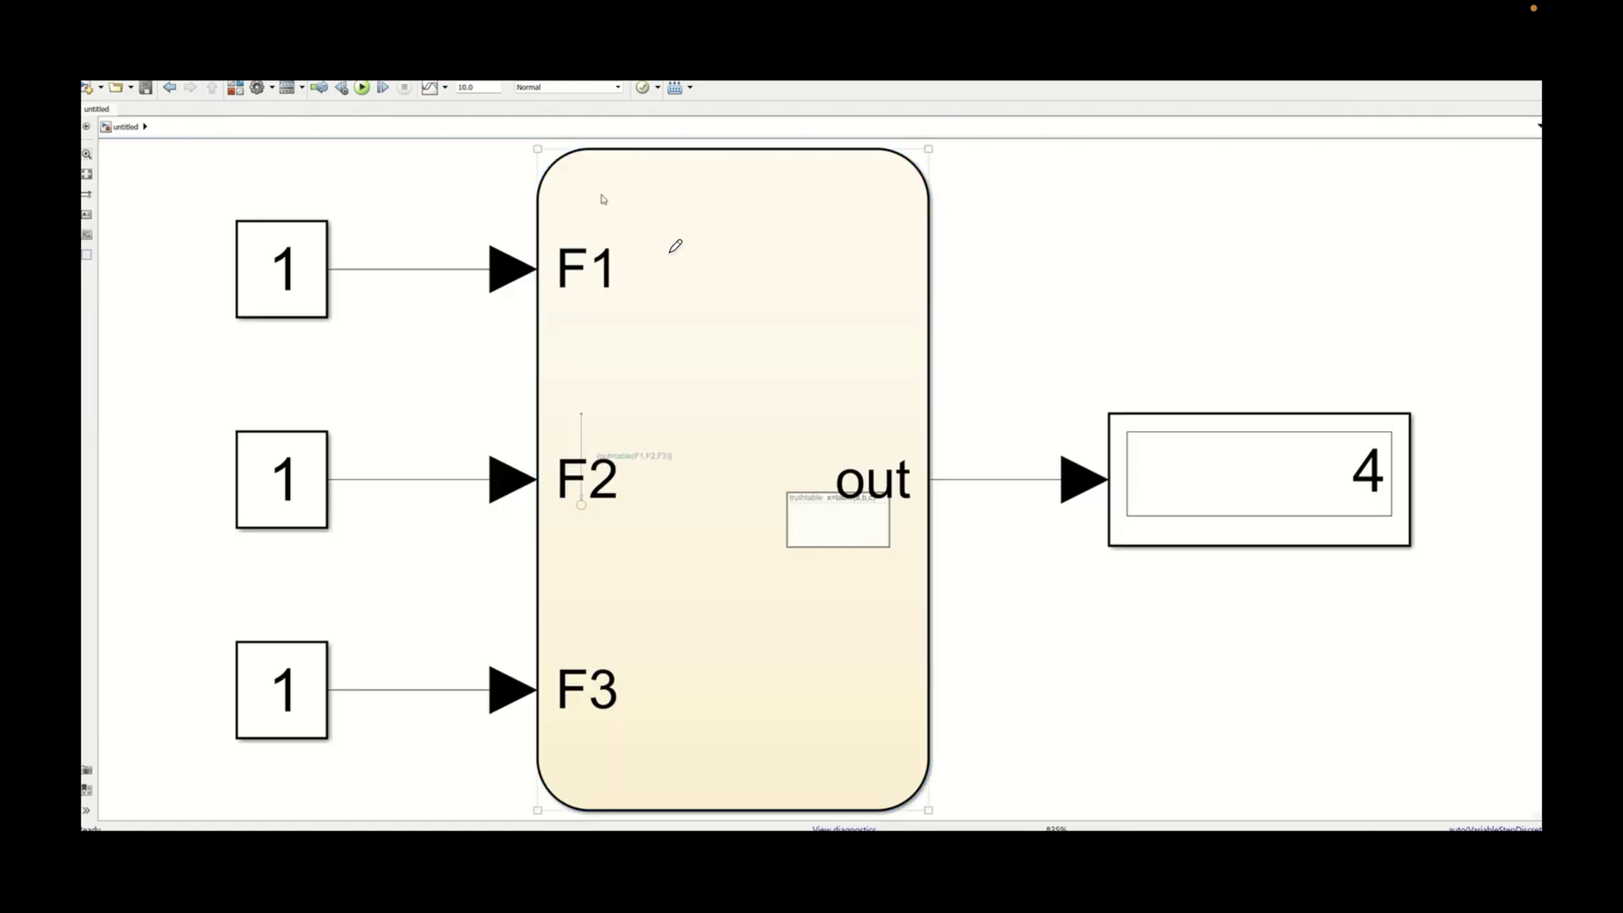
{"action": "left_click", "coordinate": [658, 338]}
{"action": "left_click", "coordinate": [474, 211]}
{"action": "left_click", "coordinate": [989, 382]}
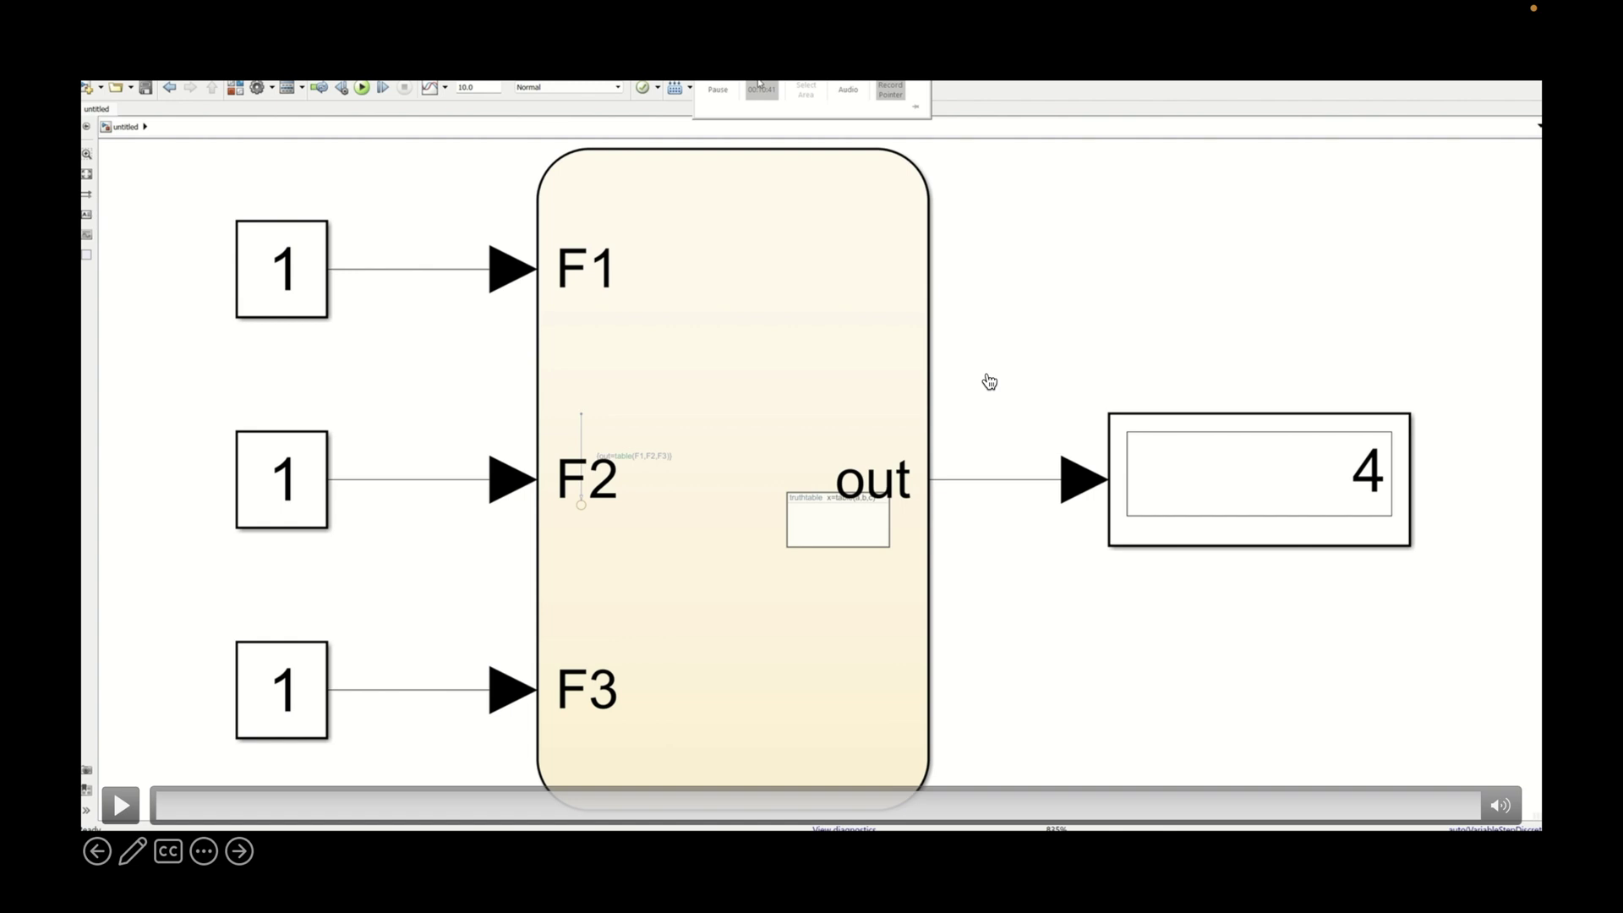